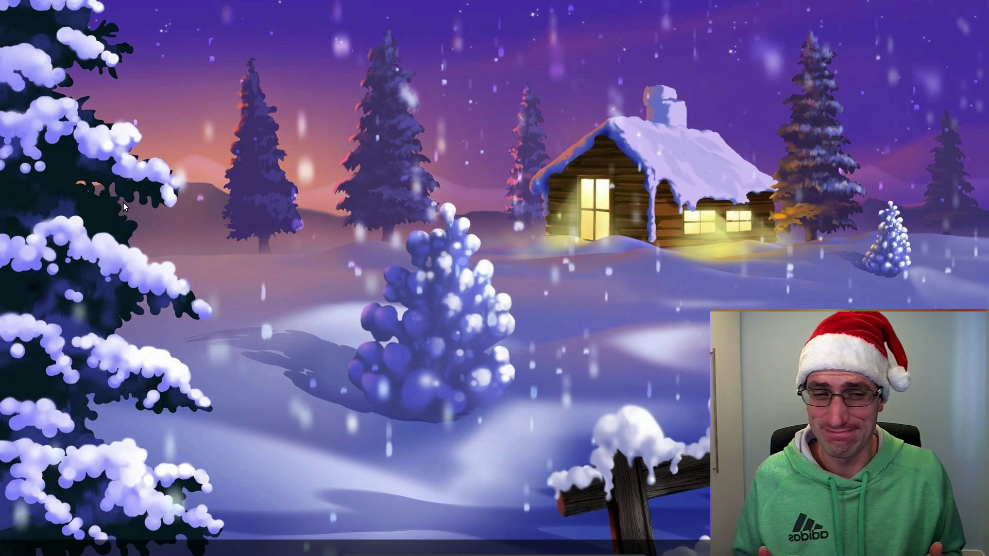
# - Open Terminal Emulator from the desktop menu and run free -m to show memory in megabytes
pyautogui.rightClick(135, 182)
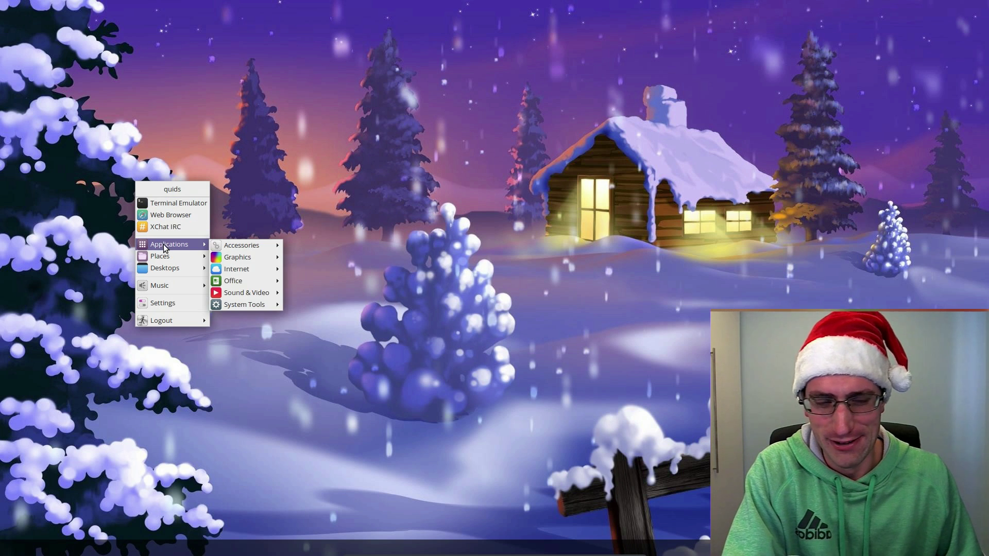
pyautogui.moveTo(169, 258)
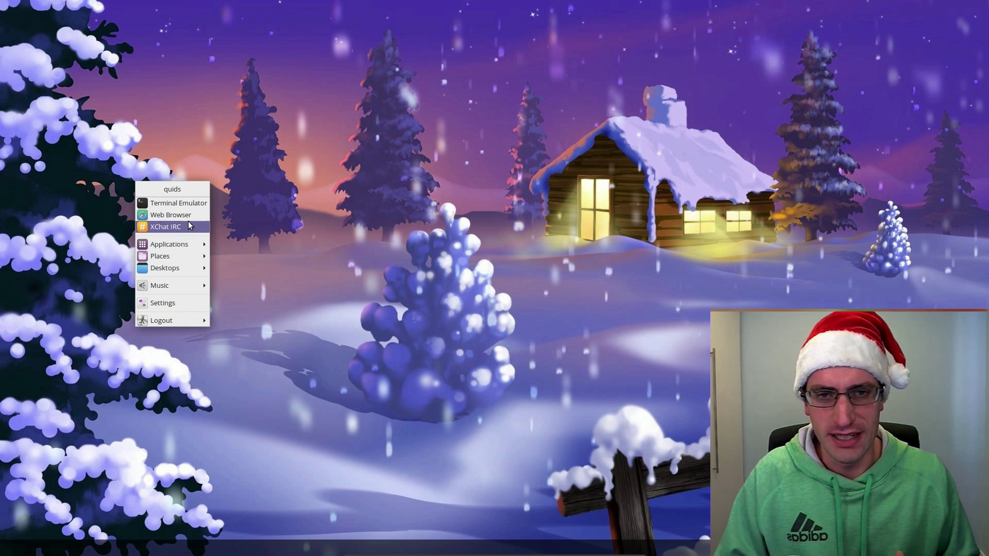
pyautogui.click(190, 204)
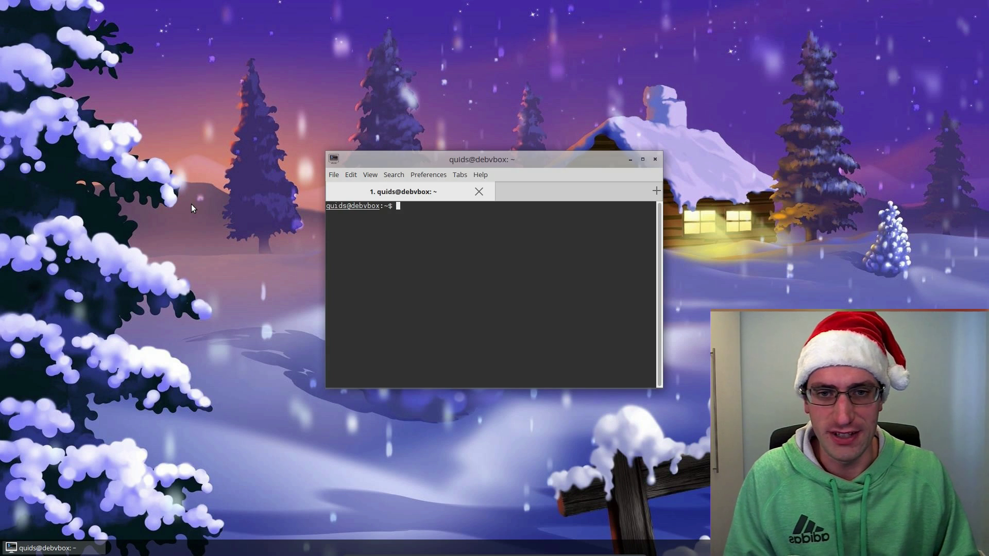
pyautogui.write('free -m')
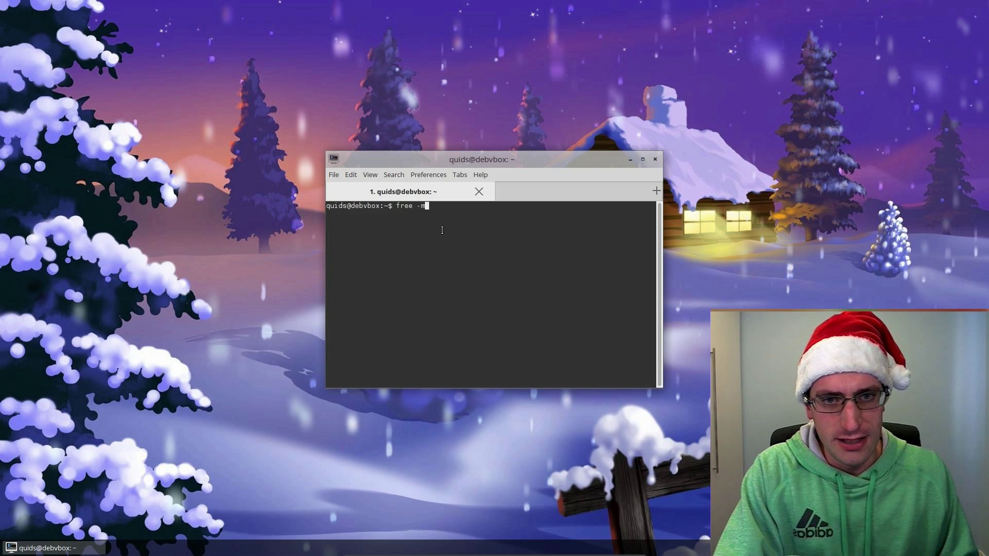
pyautogui.press('Return')
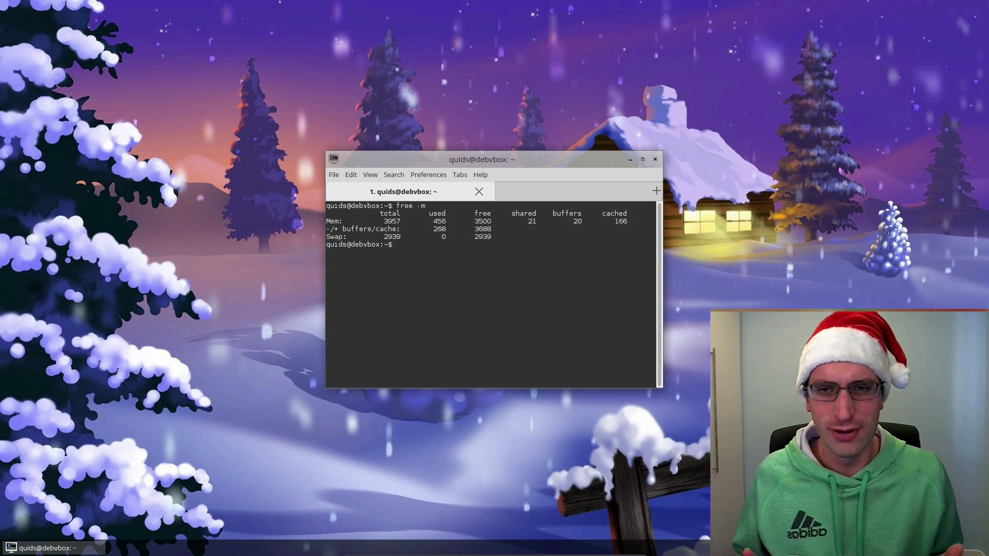
# - Toggle the desktop view with super+d, then close the terminal window
pyautogui.press('super+d')
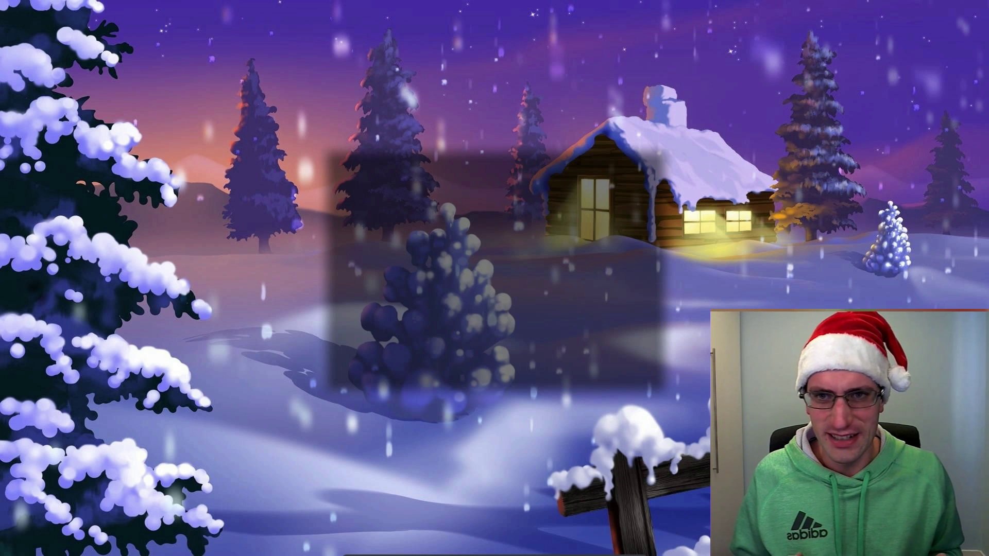
pyautogui.press('super+d')
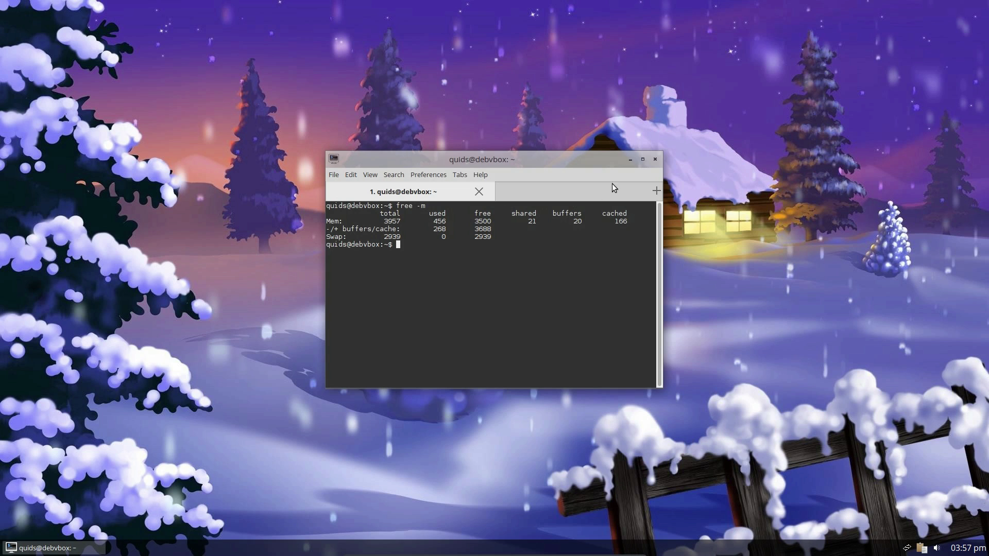
pyautogui.click(654, 160)
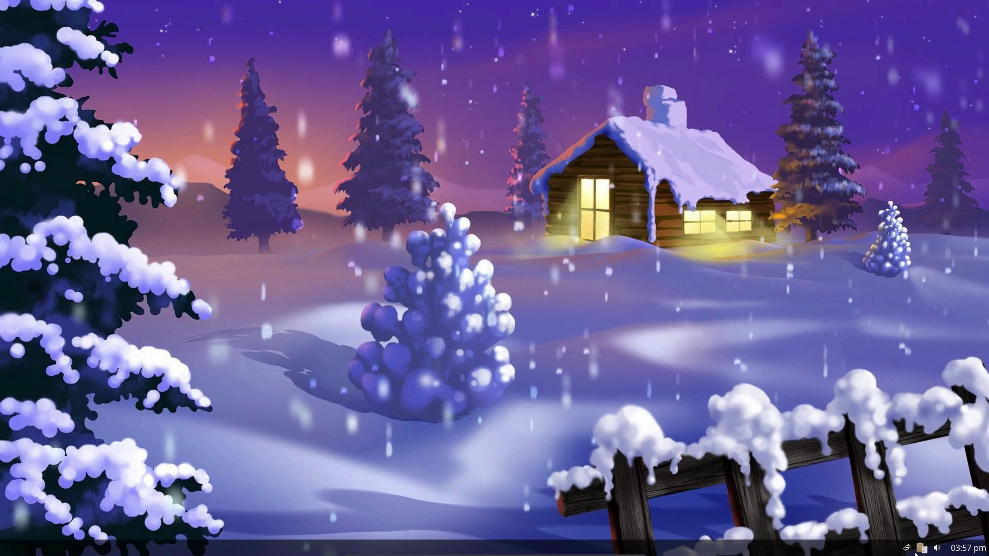
pyautogui.moveTo(894, 551)
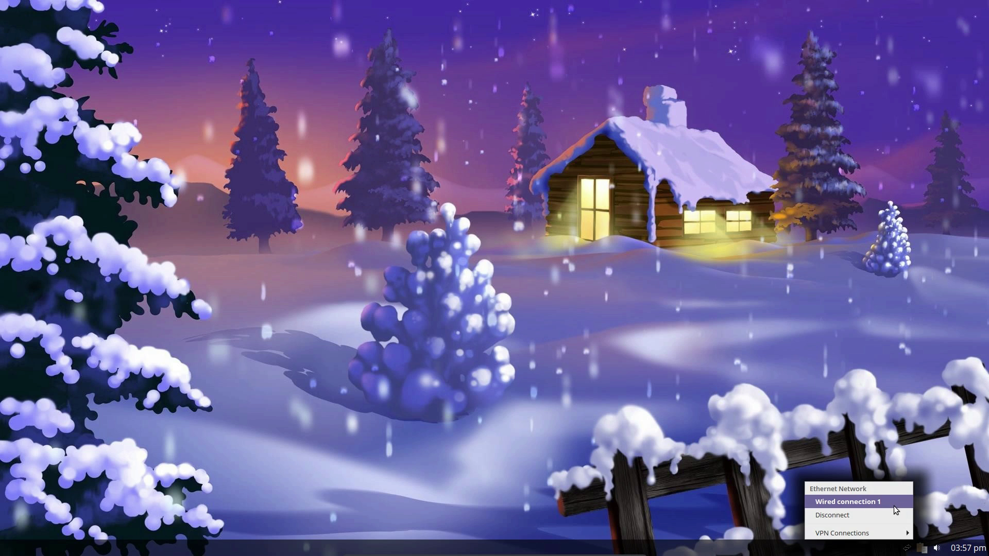
pyautogui.moveTo(909, 534)
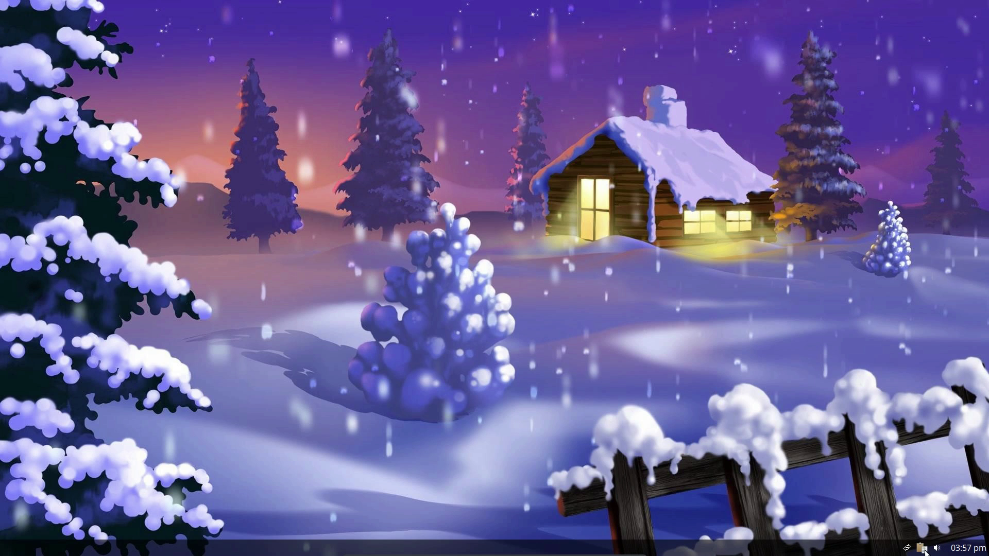
pyautogui.click(936, 548)
pyautogui.click(965, 550)
pyautogui.click(966, 550)
# - Browse the desktop menu's Applications submenus, then dismiss the menu
pyautogui.rightClick(425, 124)
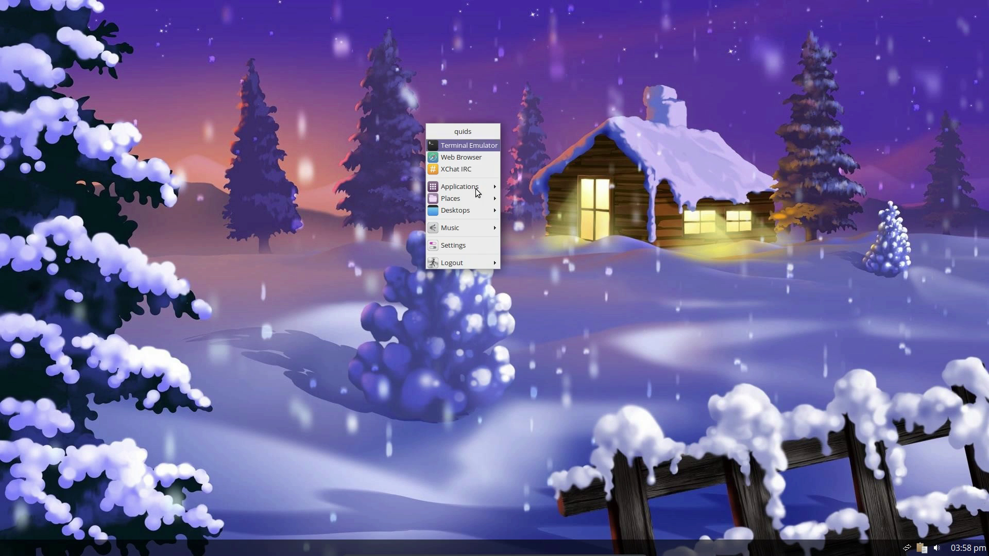
pyautogui.moveTo(477, 199)
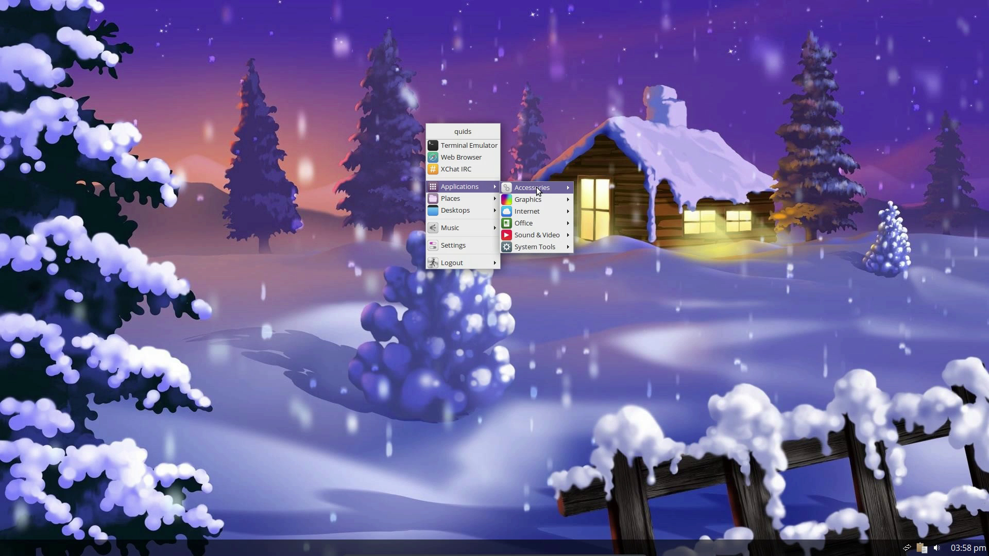
pyautogui.moveTo(538, 187)
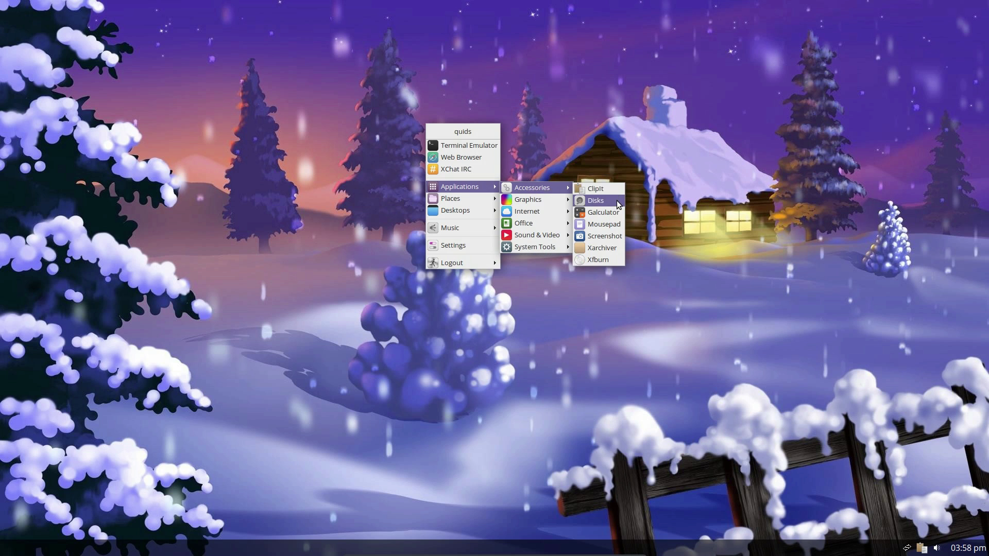
pyautogui.moveTo(570, 204)
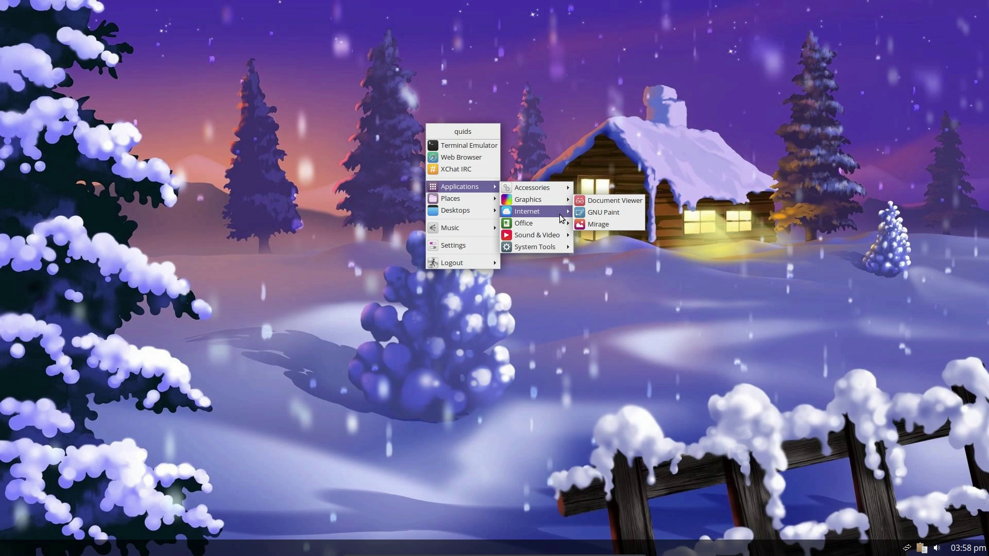
pyautogui.click(362, 209)
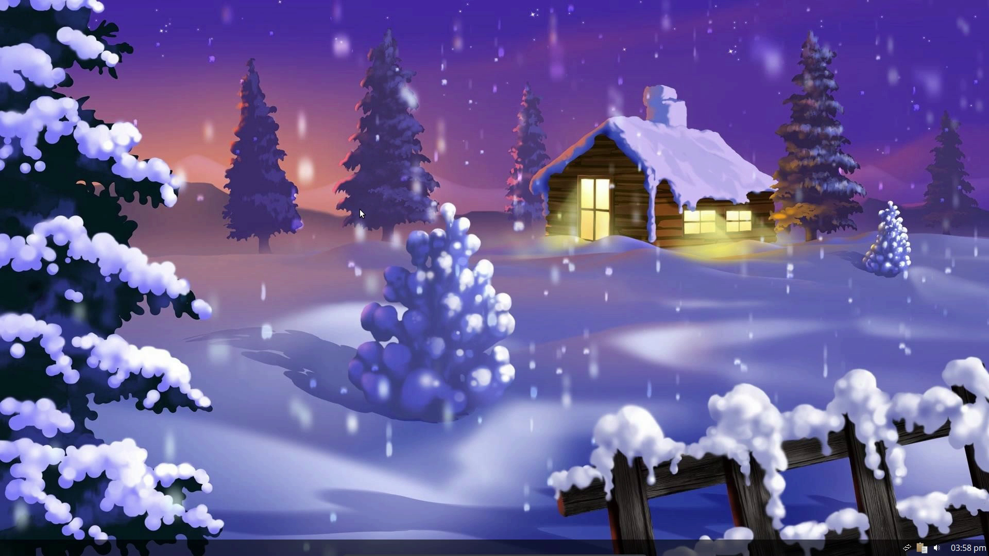
# - Search the application launcher for 'ice' and select the Iceweasel result
pyautogui.press('super')
pyautogui.write('ic')
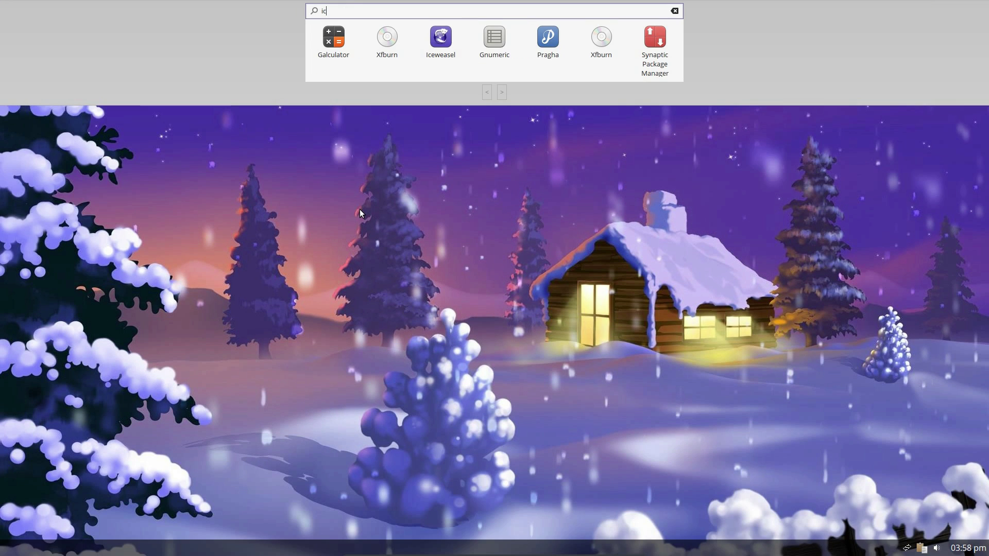
pyautogui.write('e')
pyautogui.press('Tab')
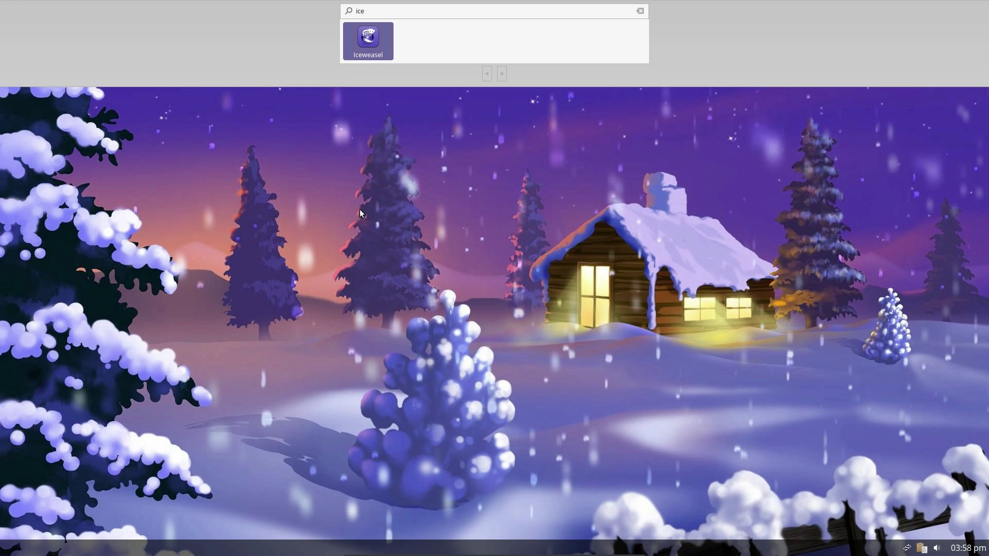
# - Launch Iceweasel, snap it to the left half, then the right half, then maximize it
pyautogui.press('Return')
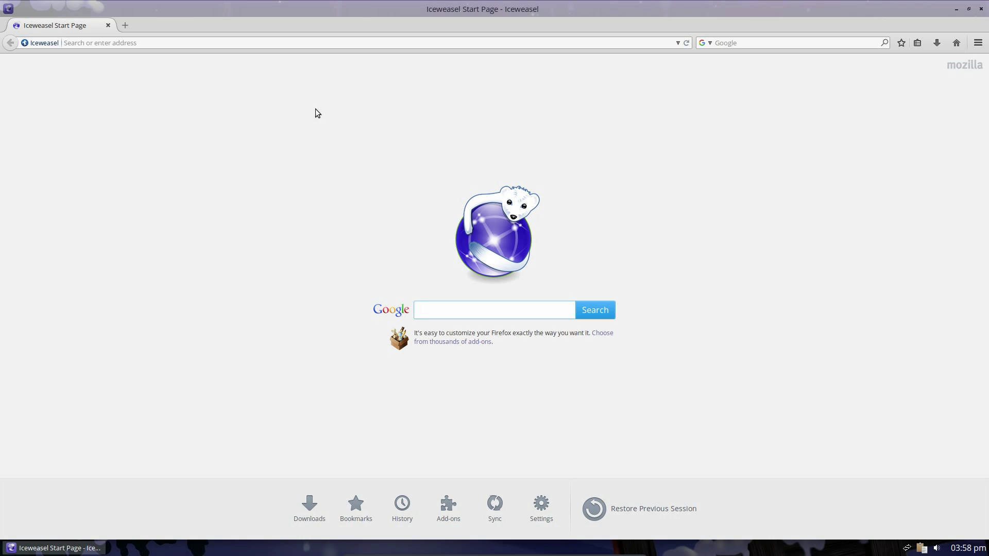
pyautogui.moveTo(304, 9); pyautogui.dragTo(1, 183)
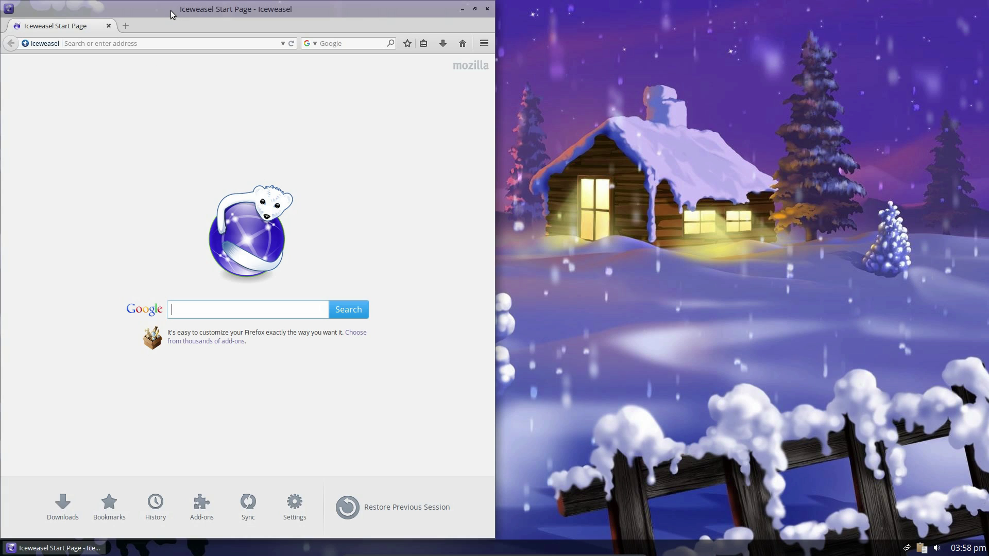
pyautogui.moveTo(171, 11); pyautogui.dragTo(276, 126)
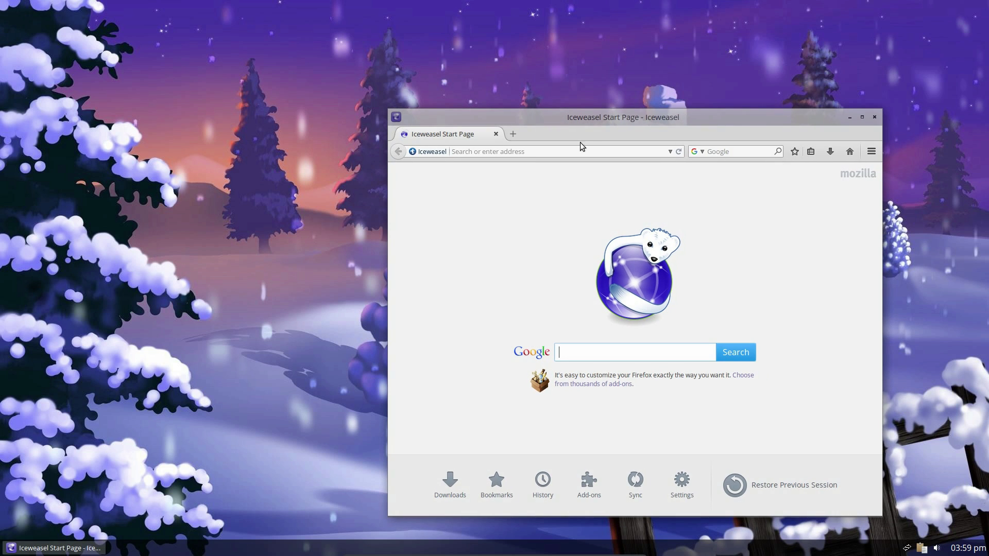
pyautogui.moveTo(604, 117); pyautogui.dragTo(986, 151)
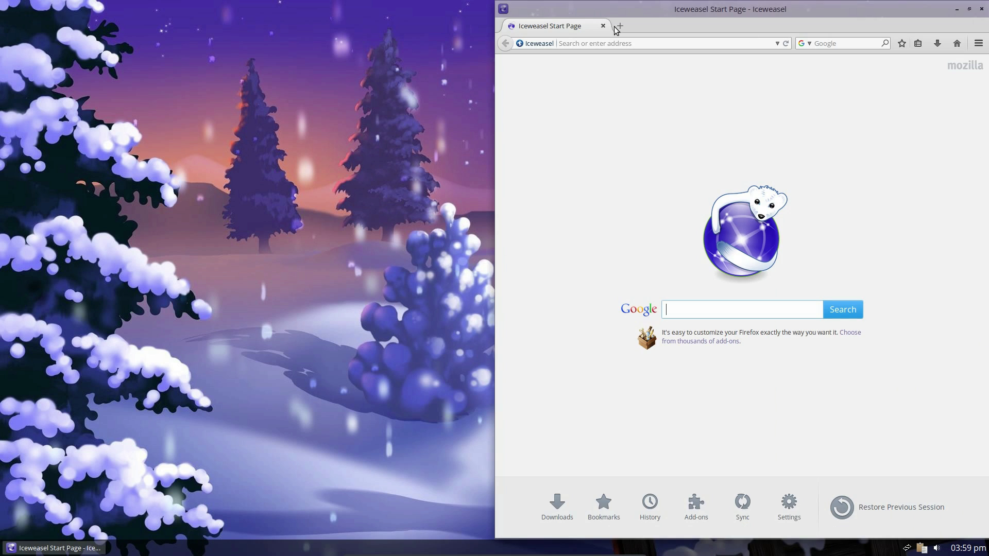
pyautogui.moveTo(704, 13); pyautogui.dragTo(584, 2)
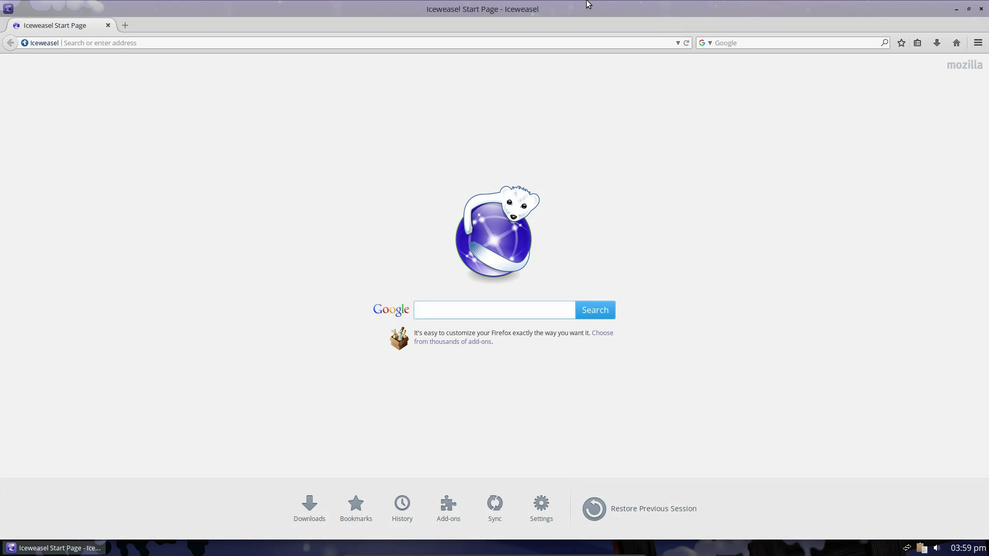
# - Close Iceweasel and open Vera Settings from the desktop menu
pyautogui.click(981, 9)
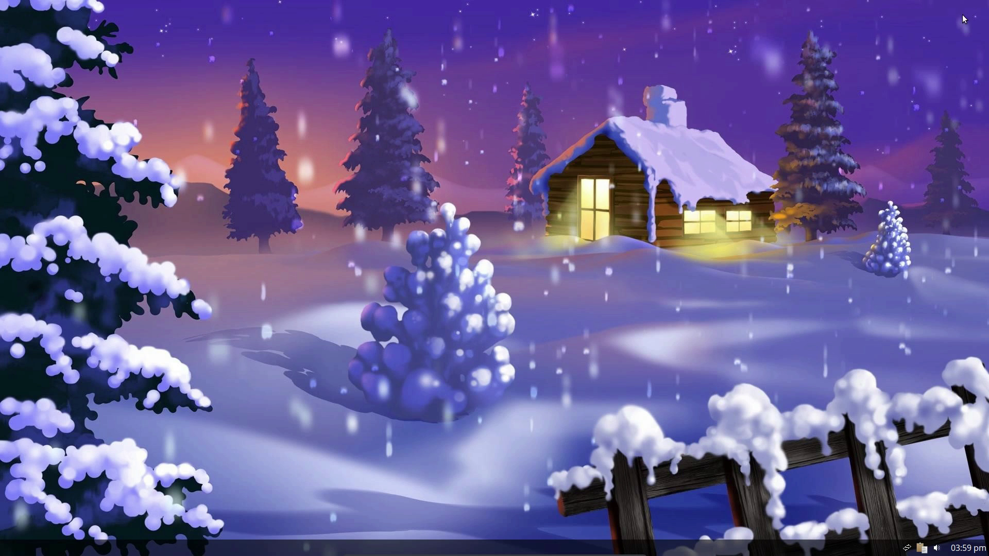
pyautogui.rightClick(385, 152)
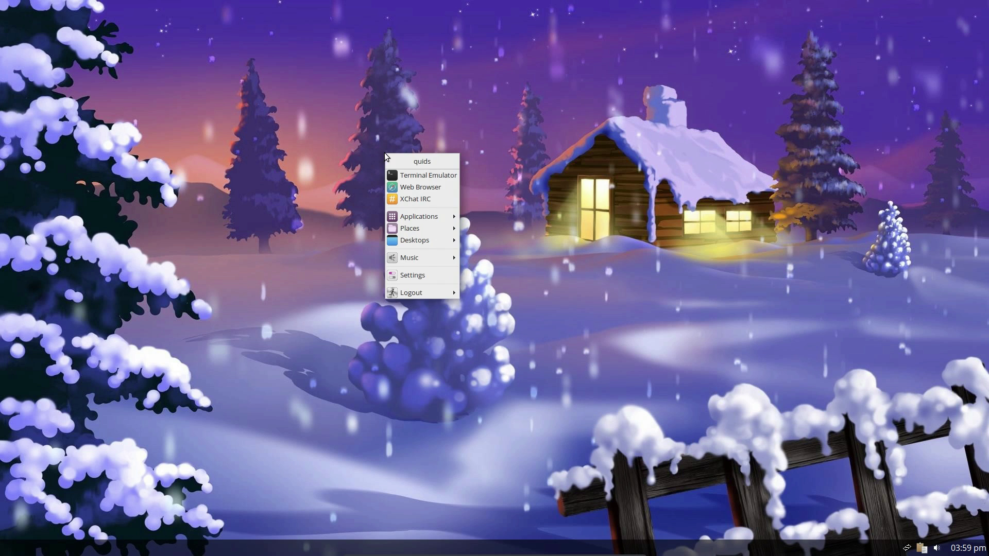
pyautogui.click(404, 277)
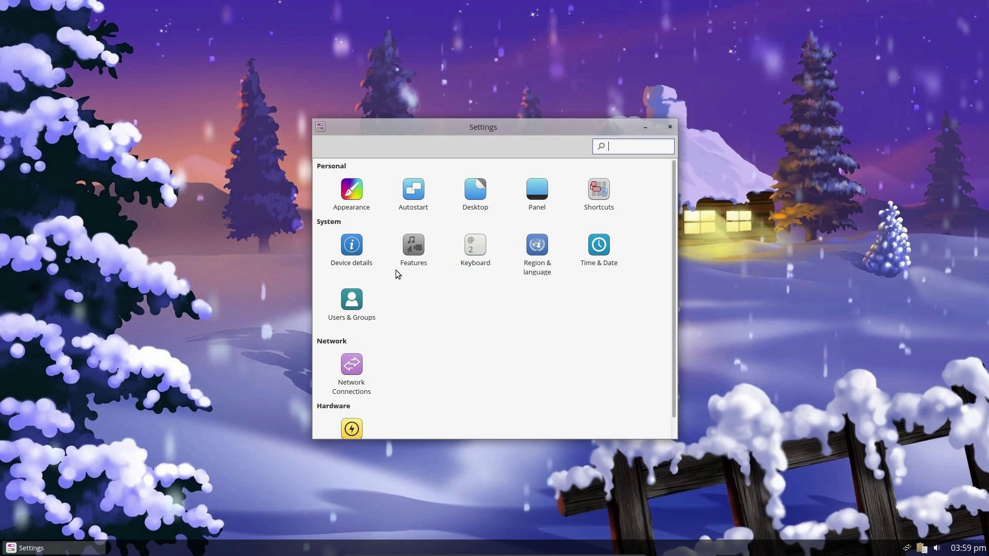
# - In Appearance effects, turn off window shadows, keep VSync at None, view Fonts, then go back
pyautogui.click(354, 193)
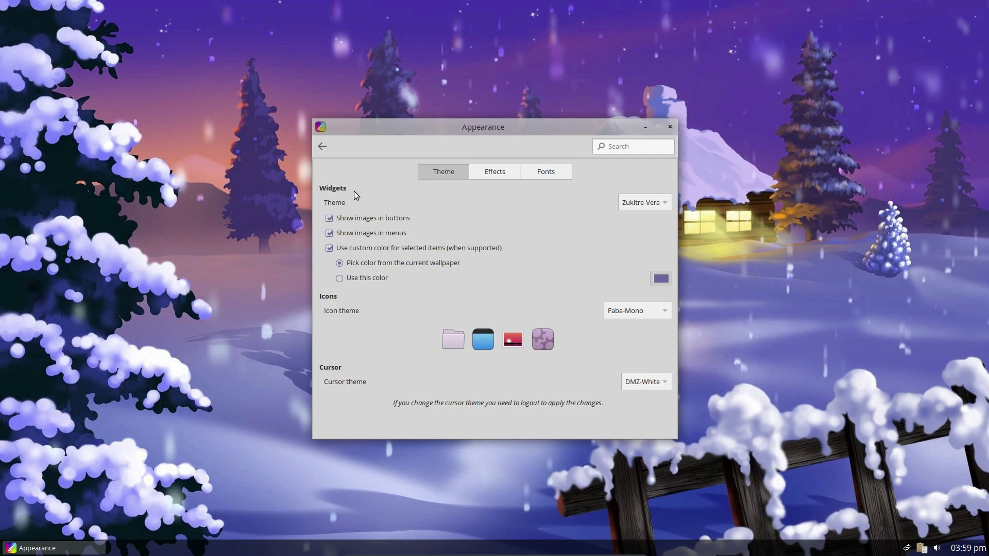
pyautogui.click(492, 171)
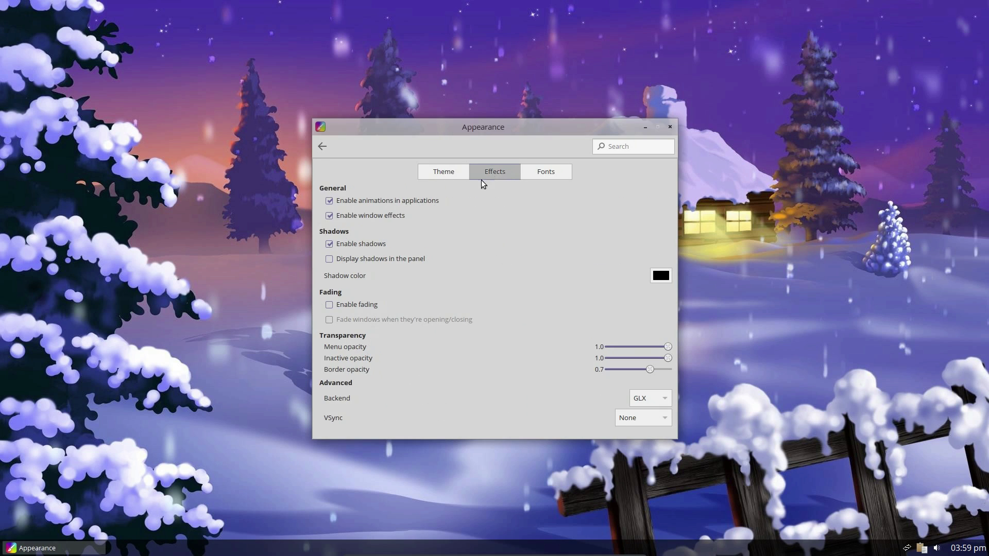
pyautogui.click(364, 245)
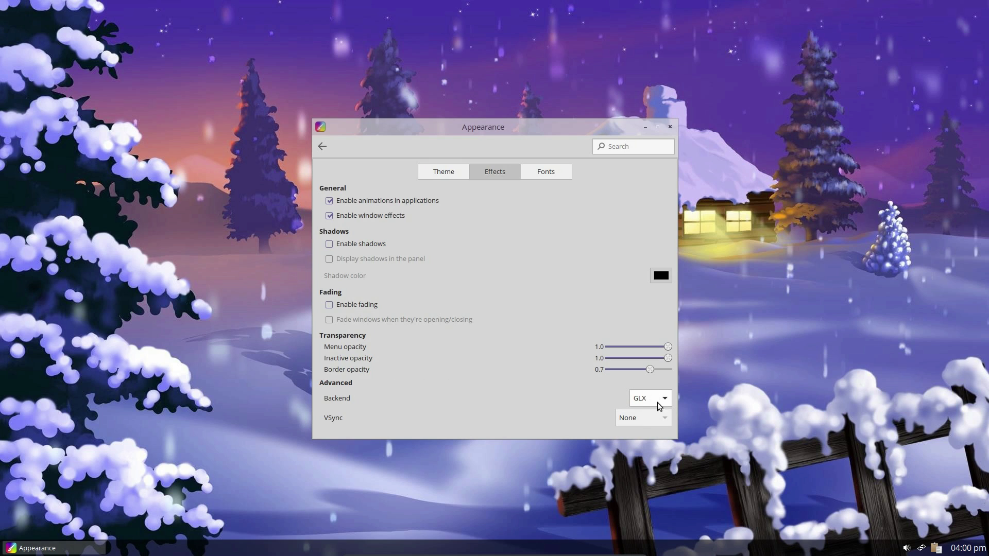
pyautogui.click(657, 418)
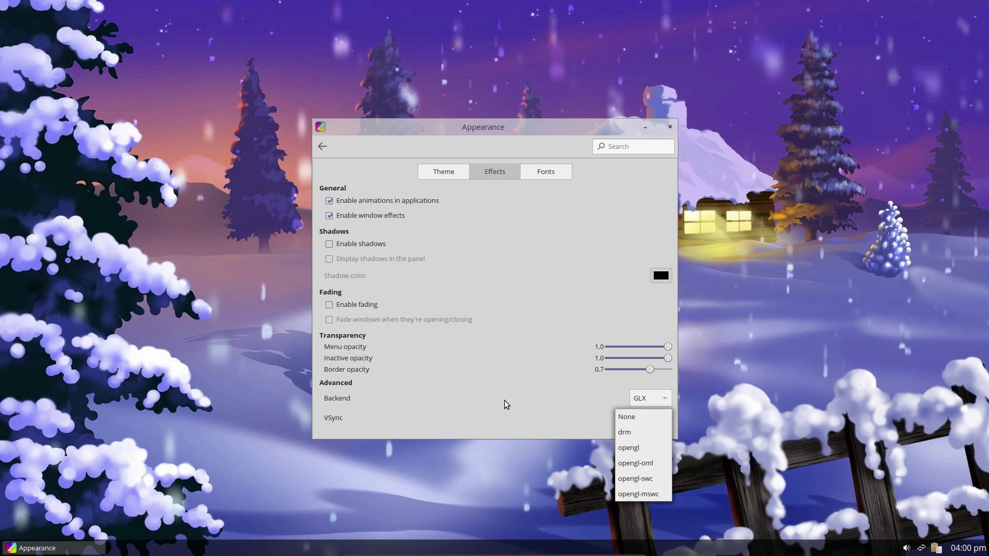
pyautogui.click(530, 401)
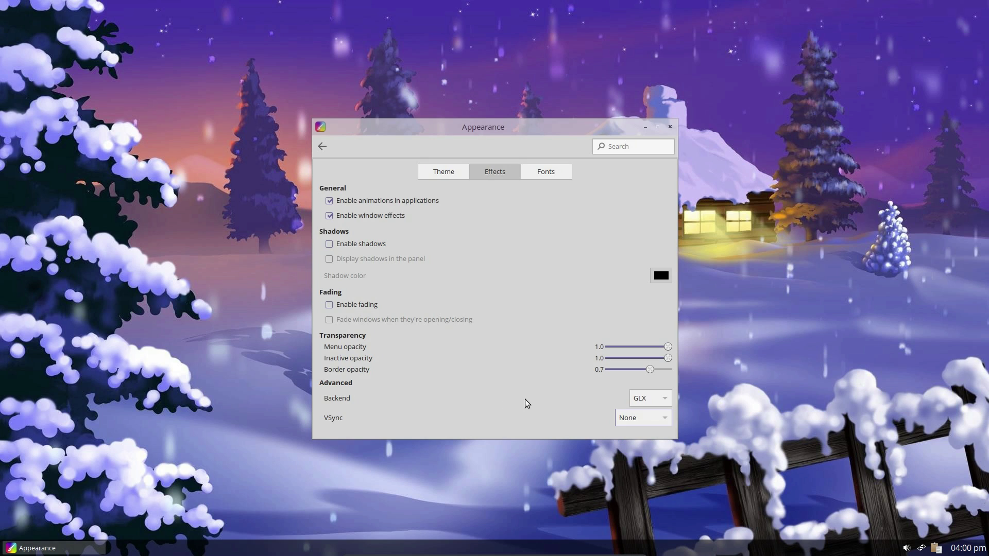
pyautogui.click(546, 172)
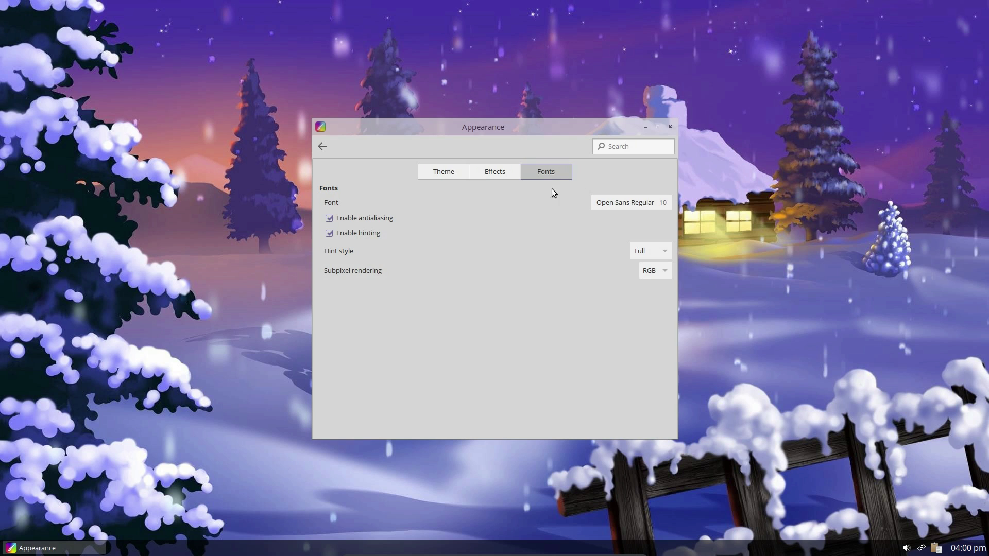
pyautogui.click(322, 146)
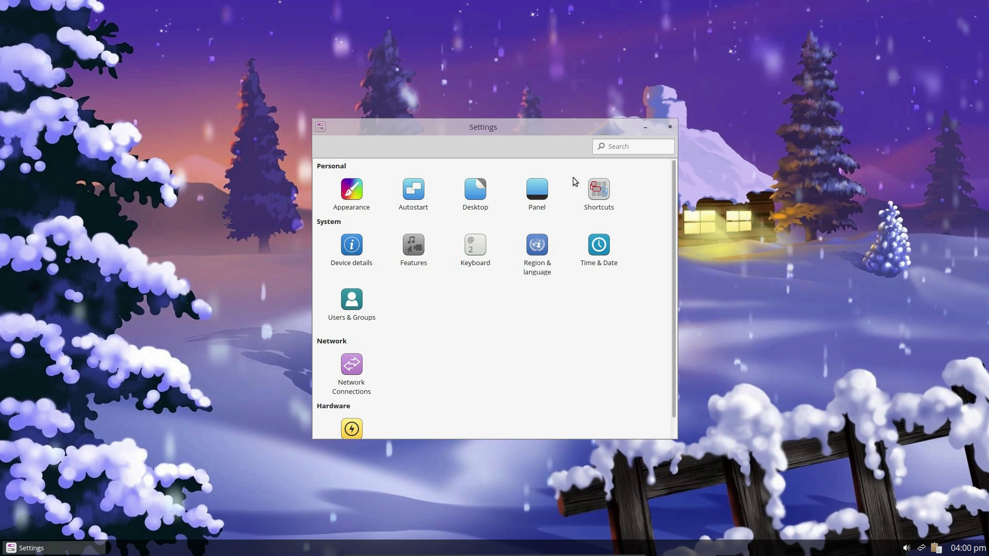
# - Look over the Autostart and Desktop settings pages, returning to the overview each time
pyautogui.click(405, 193)
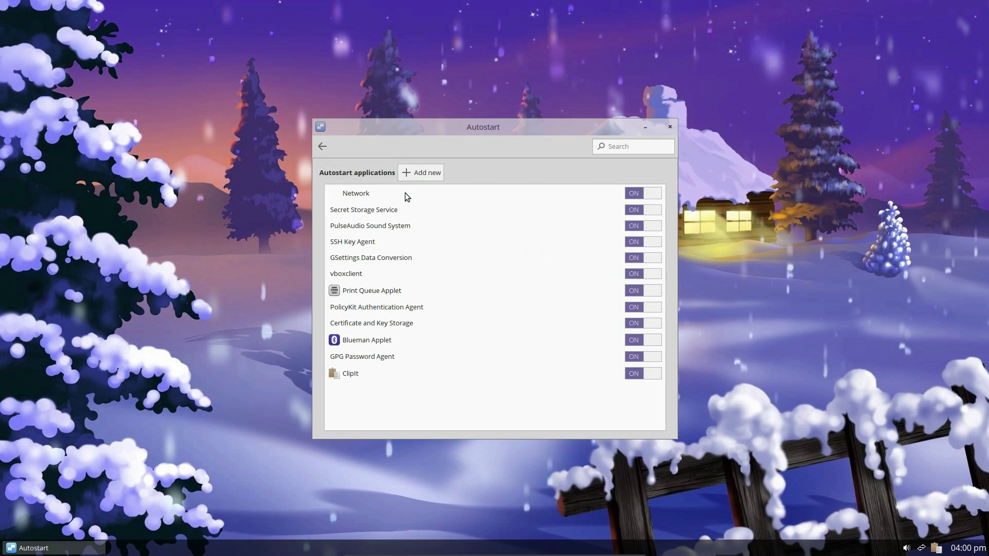
pyautogui.click(326, 145)
pyautogui.click(473, 183)
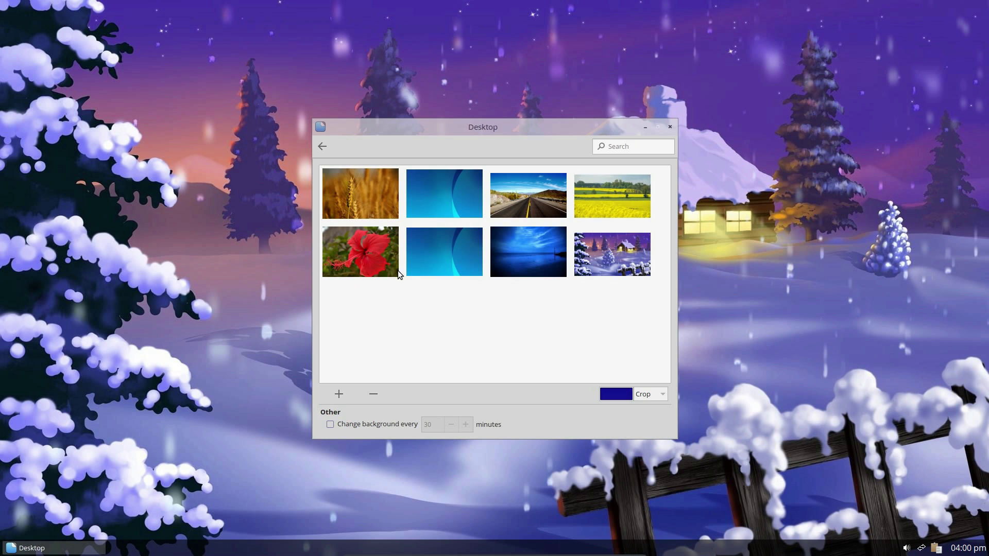
pyautogui.click(322, 146)
# - In Panel settings, enable launchers, add a Galculator launcher, and move the panel to Top
pyautogui.click(526, 190)
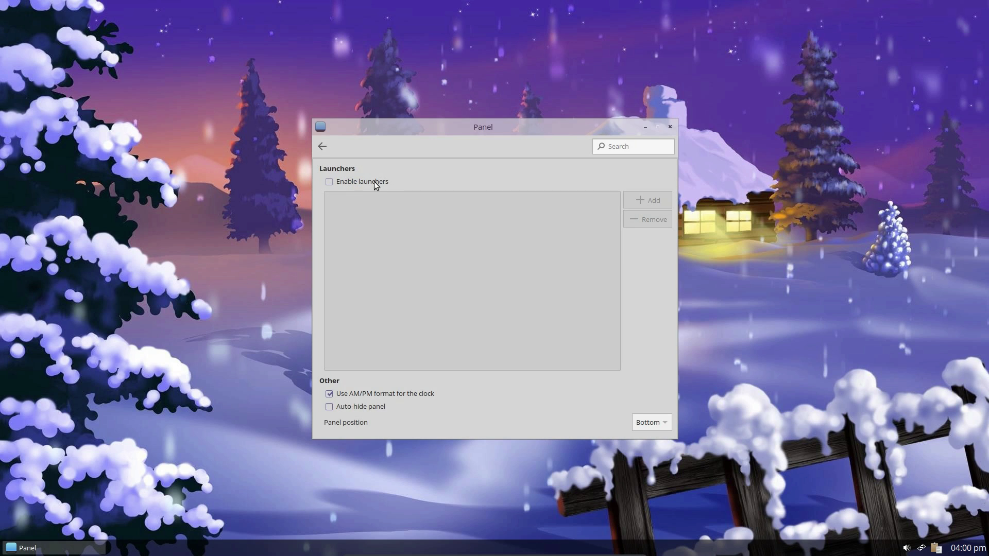
pyautogui.click(373, 181)
pyautogui.click(647, 200)
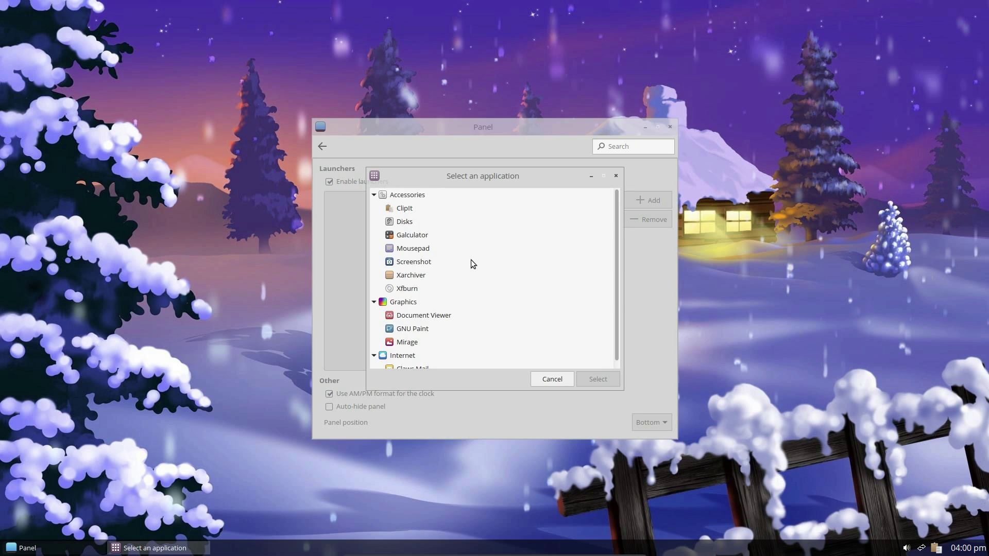
pyautogui.click(412, 235)
pyautogui.click(598, 379)
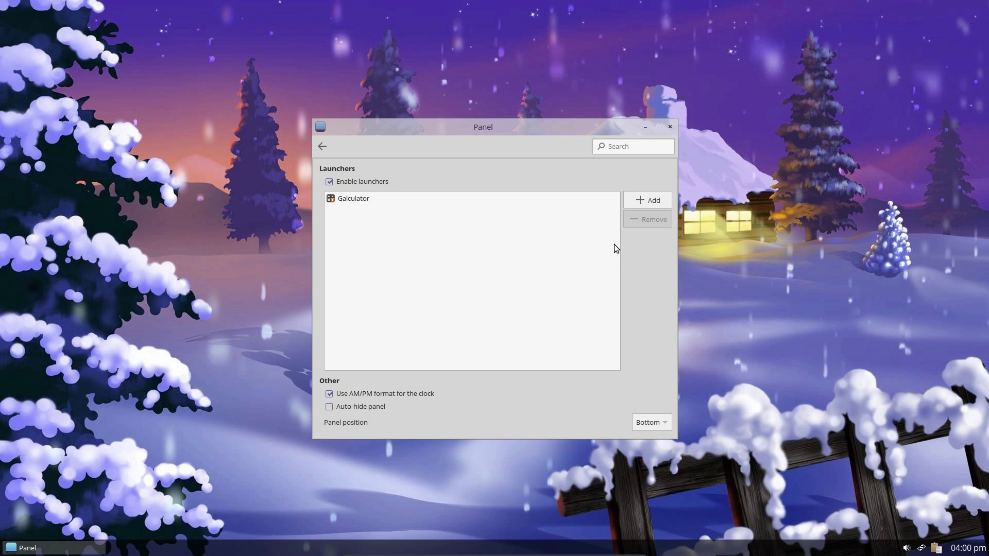
pyautogui.click(653, 422)
pyautogui.click(651, 407)
pyautogui.click(323, 147)
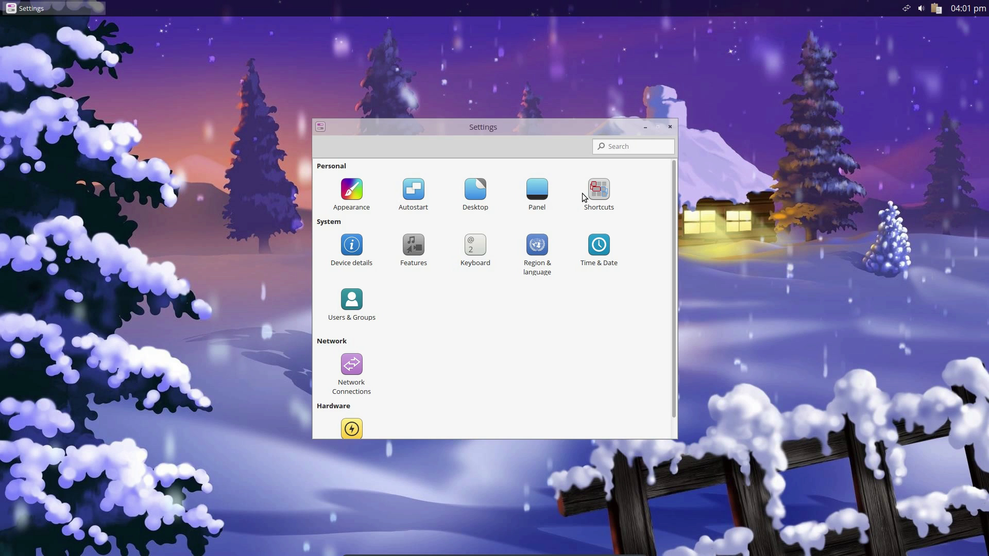
# - Add Galculator as a panel launcher again and launch it from the panel
pyautogui.click(537, 190)
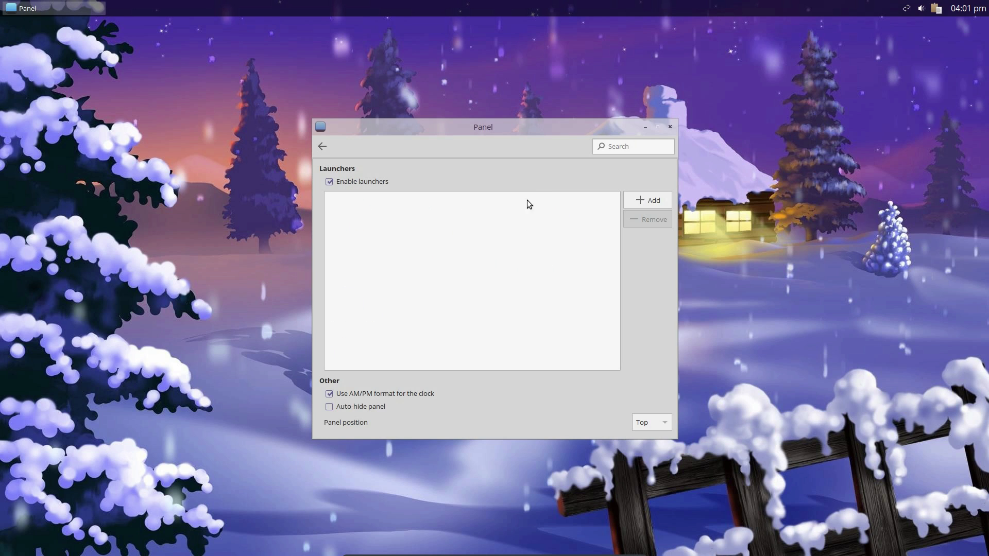
pyautogui.click(631, 204)
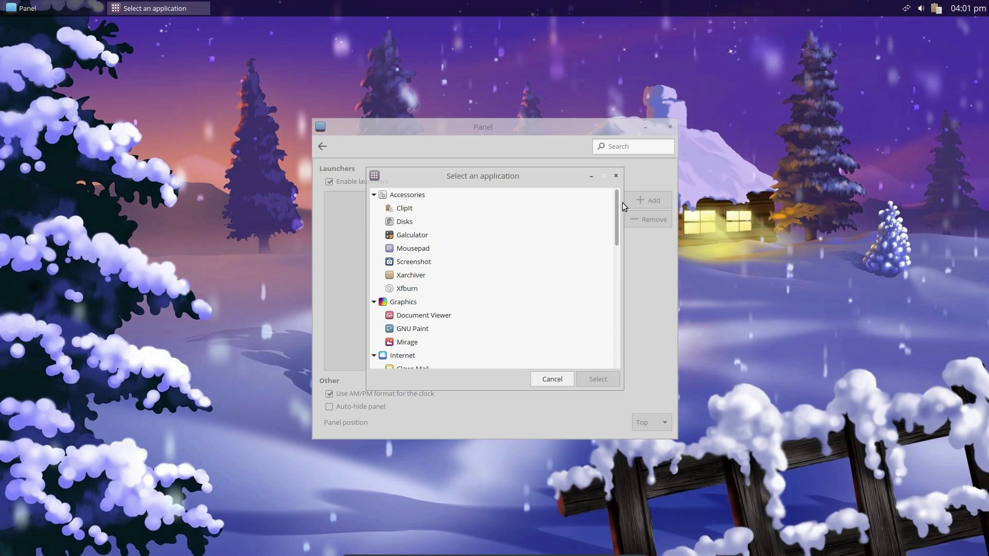
pyautogui.click(404, 236)
pyautogui.click(597, 382)
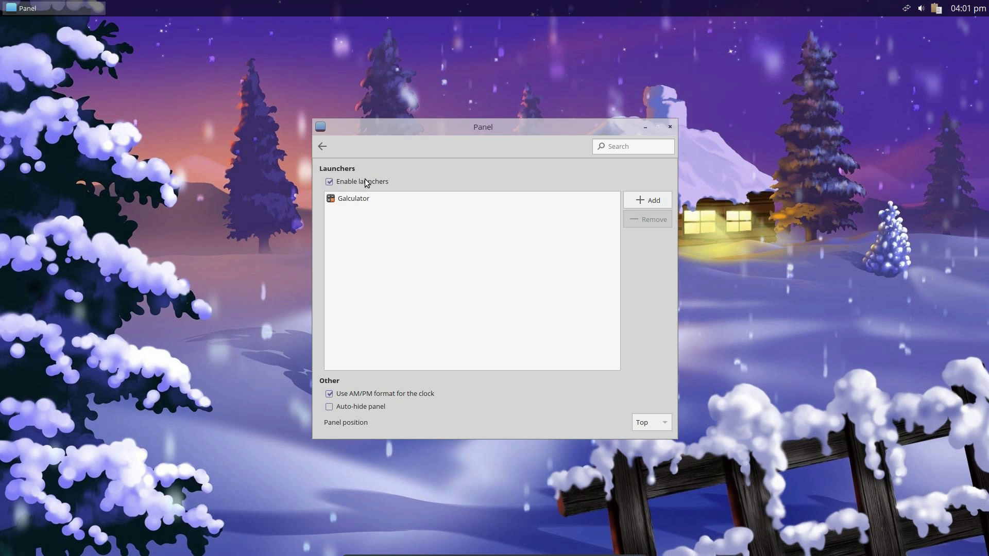
pyautogui.click(320, 148)
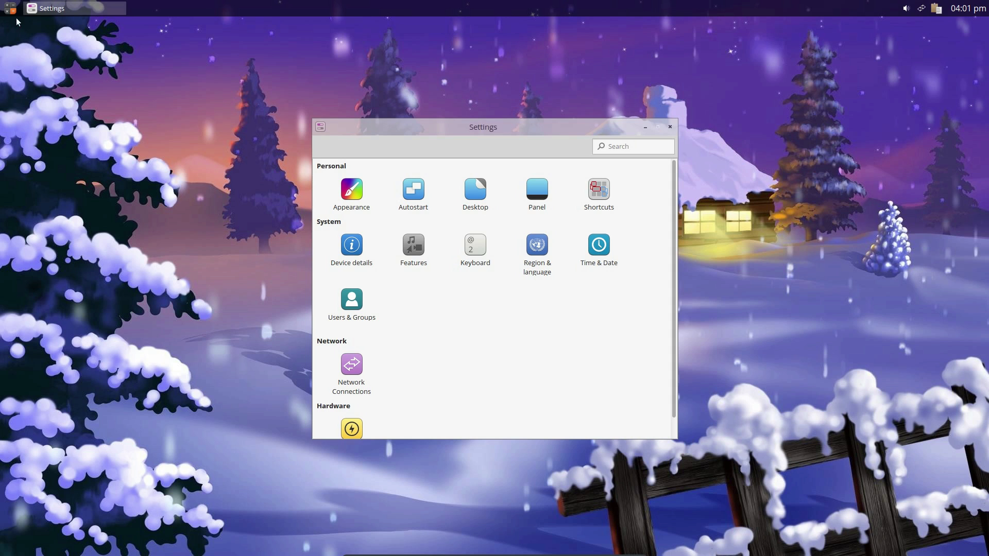
pyautogui.click(11, 9)
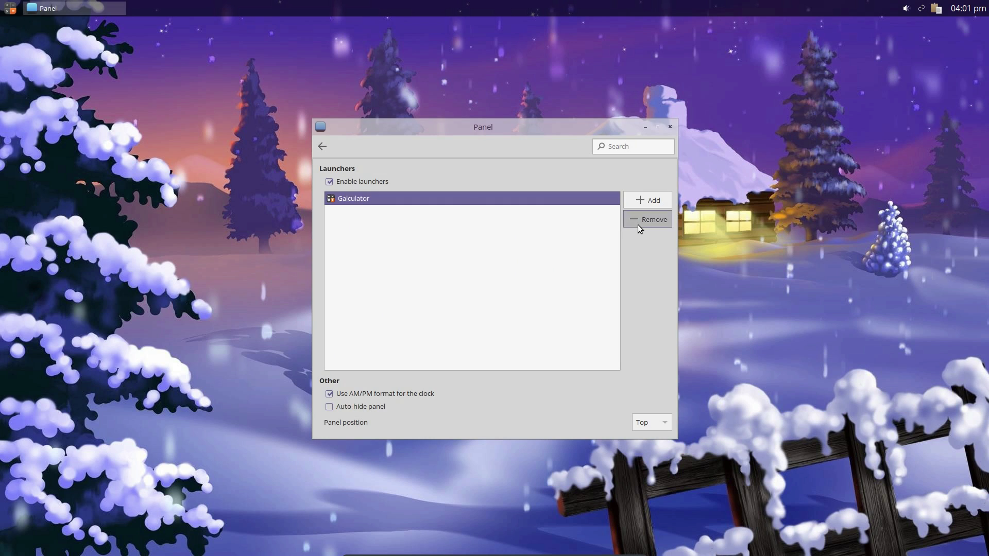
# - Remove the Galculator launcher, try the Center position, and end with the panel at Bottom
pyautogui.click(639, 221)
pyautogui.click(665, 423)
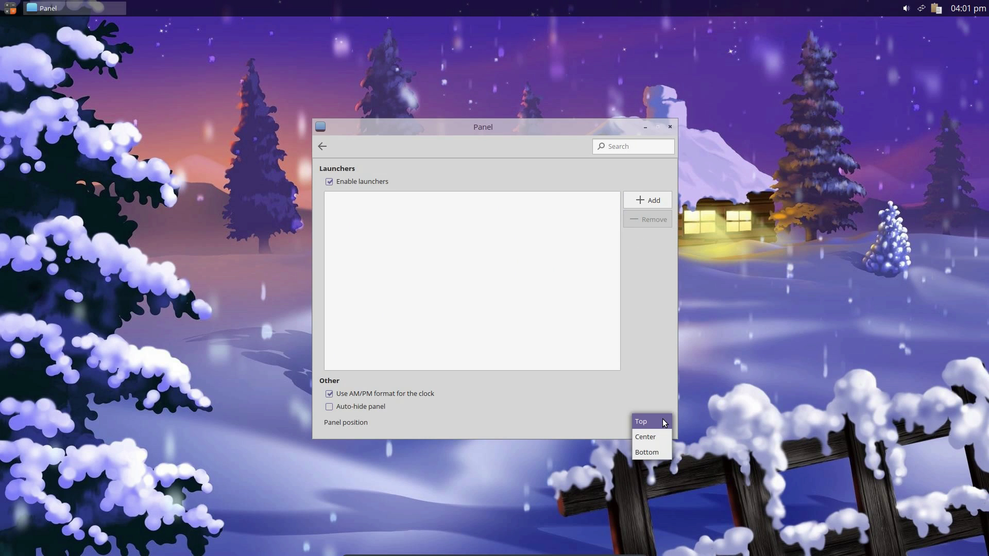
pyautogui.click(321, 149)
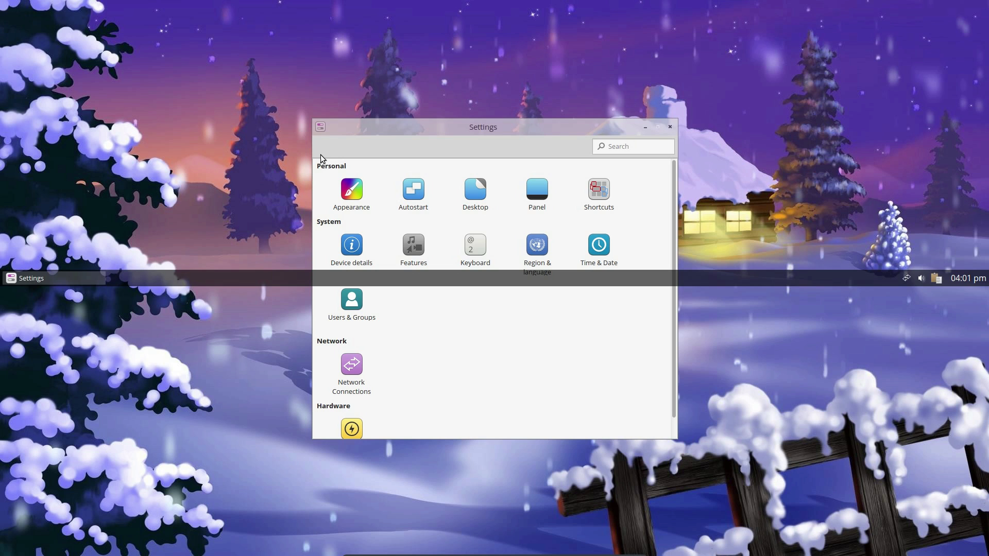
pyautogui.moveTo(474, 128); pyautogui.dragTo(410, 125)
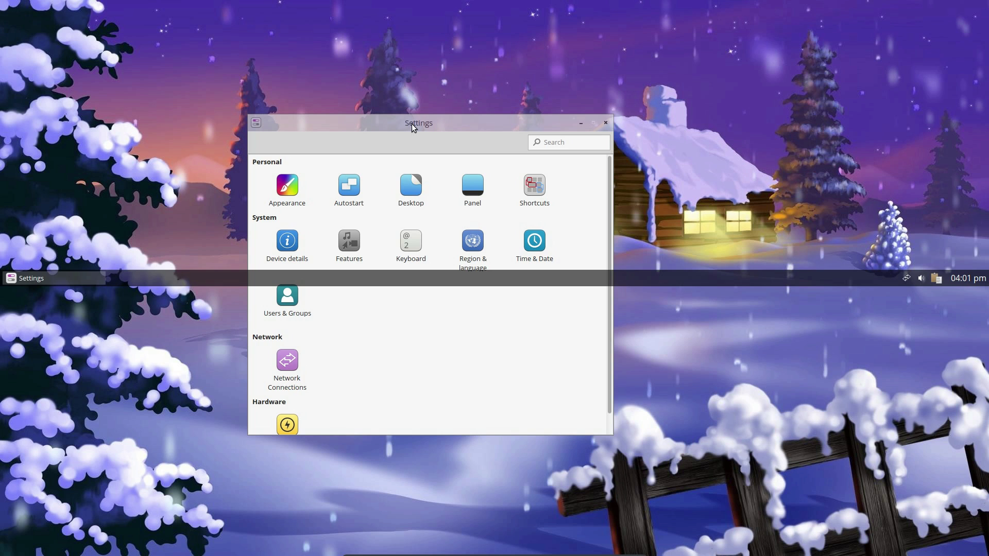
pyautogui.click(472, 185)
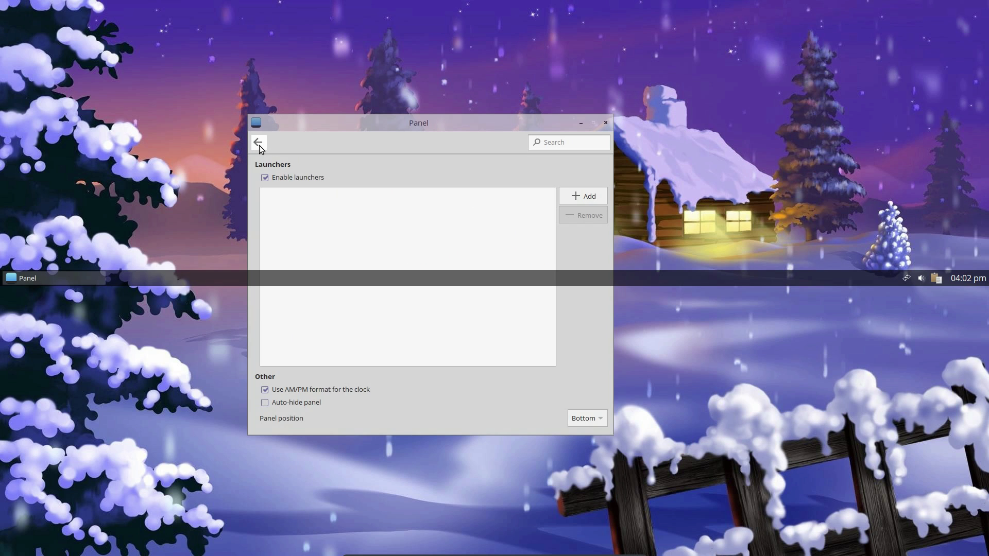
pyautogui.click(258, 142)
# - View Device details, open the authenticated Semplice features manager, then close it and Settings
pyautogui.click(286, 240)
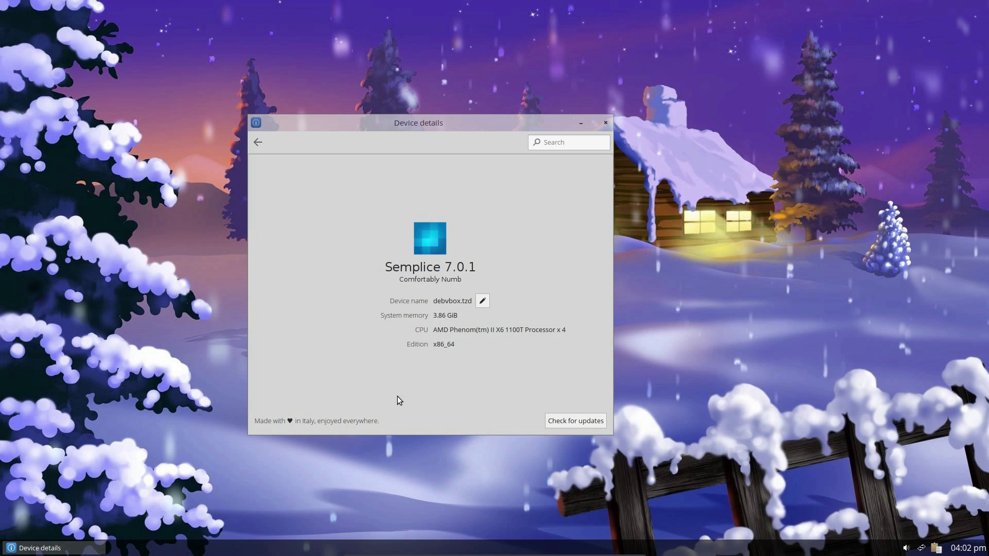
pyautogui.click(257, 142)
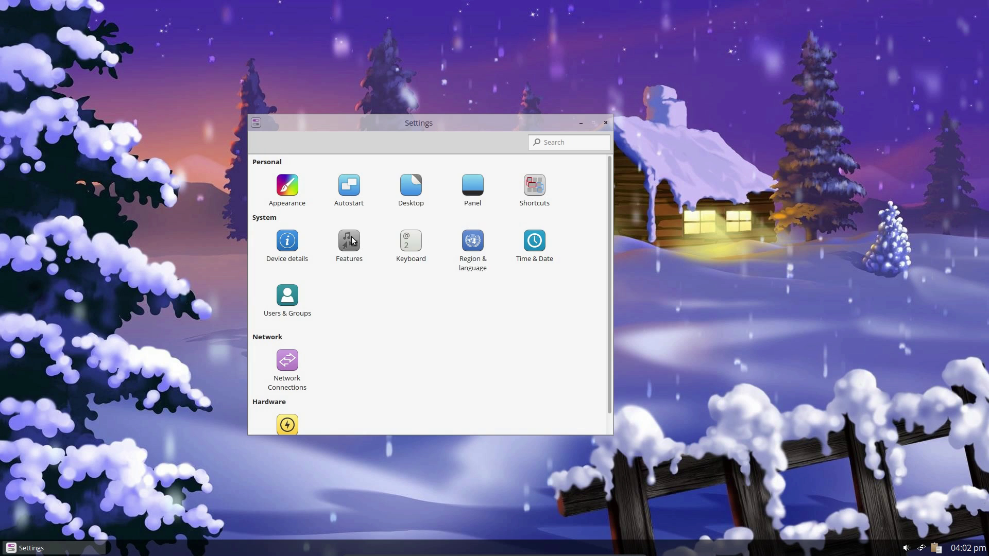
pyautogui.click(352, 240)
pyautogui.press('Return')
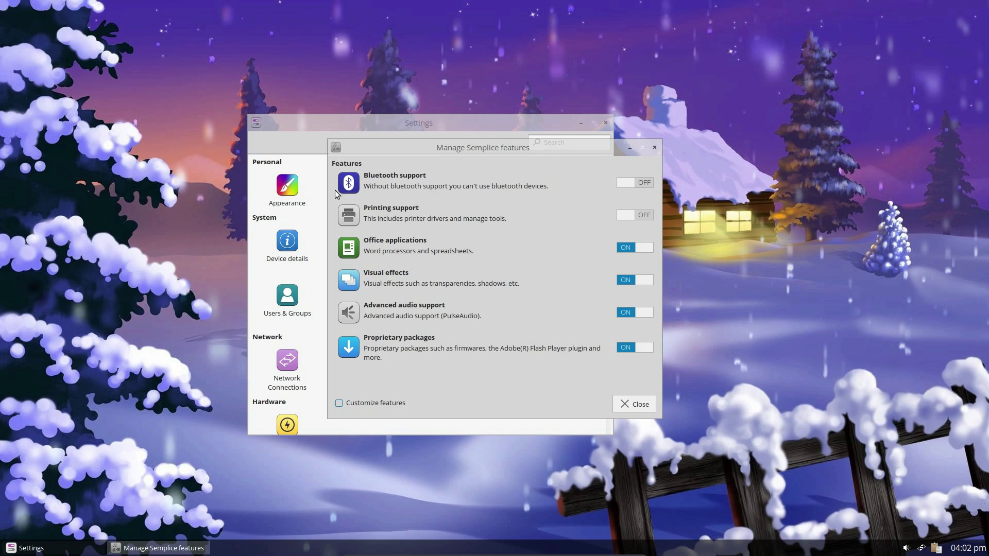
pyautogui.click(617, 410)
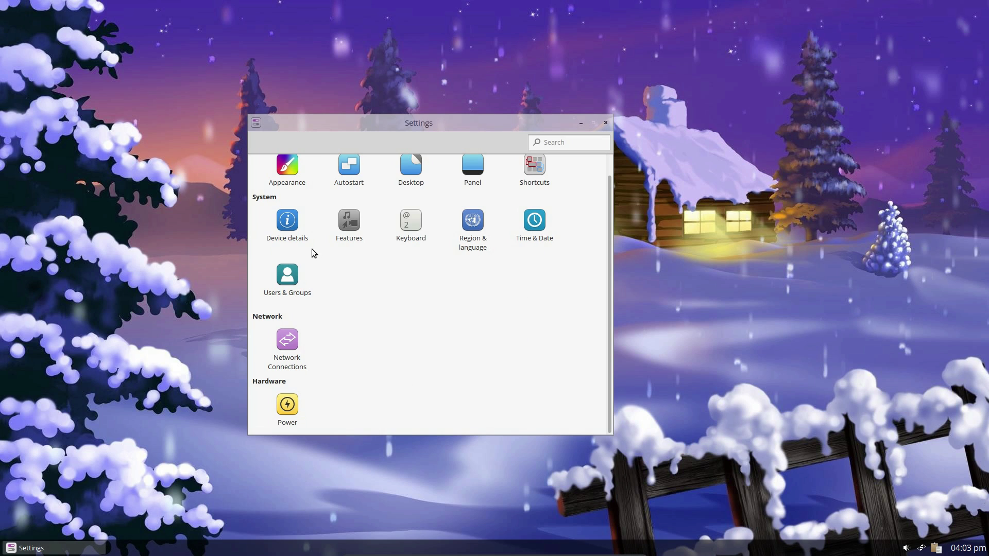
pyautogui.click(607, 123)
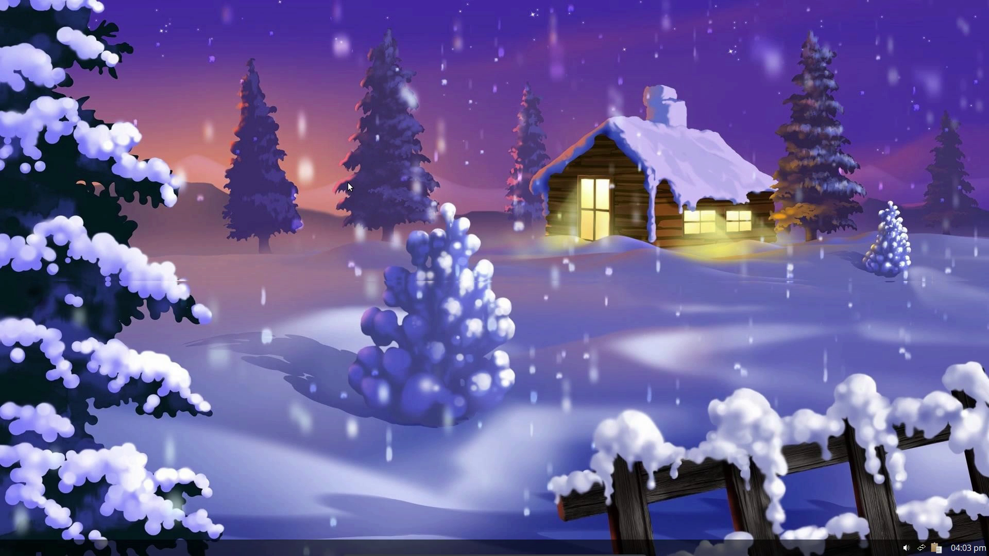
# - Launch Iceweasel and the PCManFM file manager via launcher searches 'ice' and 'file'
pyautogui.press('super')
pyautogui.write('ice')
pyautogui.click(368, 40)
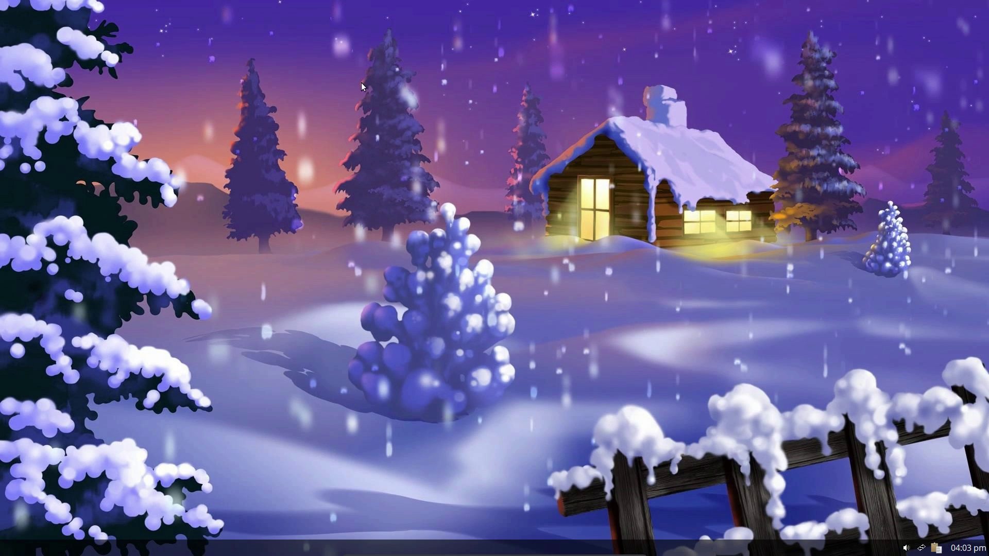
pyautogui.press('super')
pyautogui.write('file')
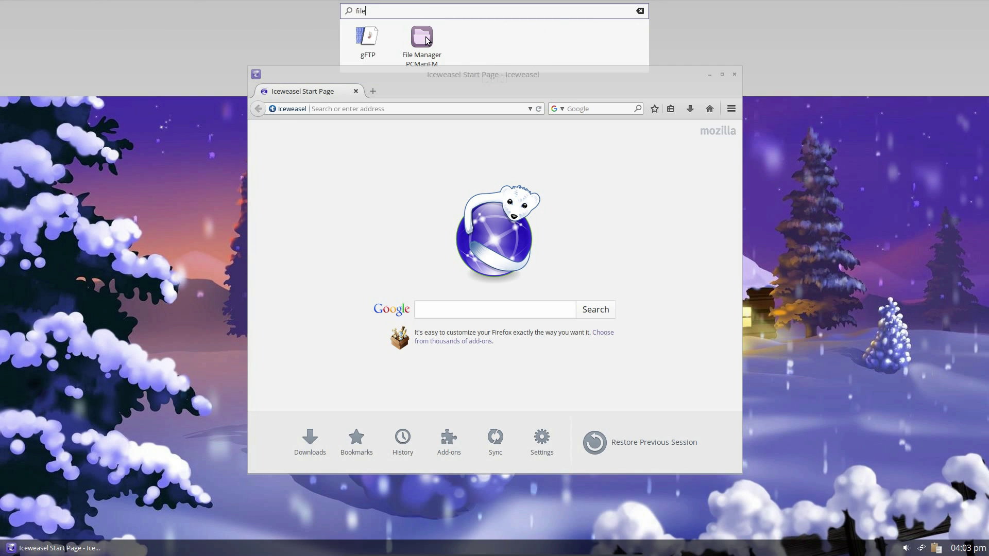
pyautogui.click(426, 40)
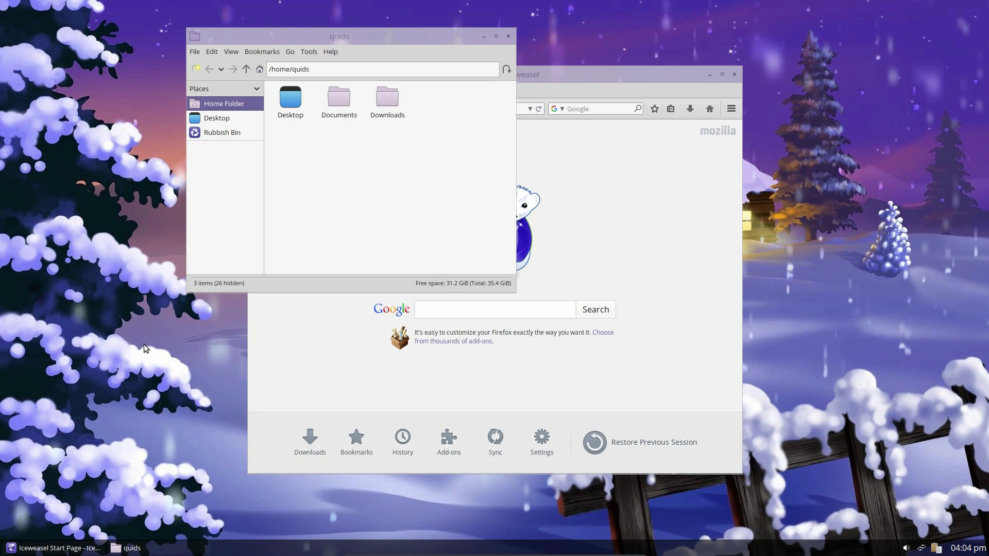
# - Search the launcher for 'abit', correct the term, and open the matching application
pyautogui.press('super')
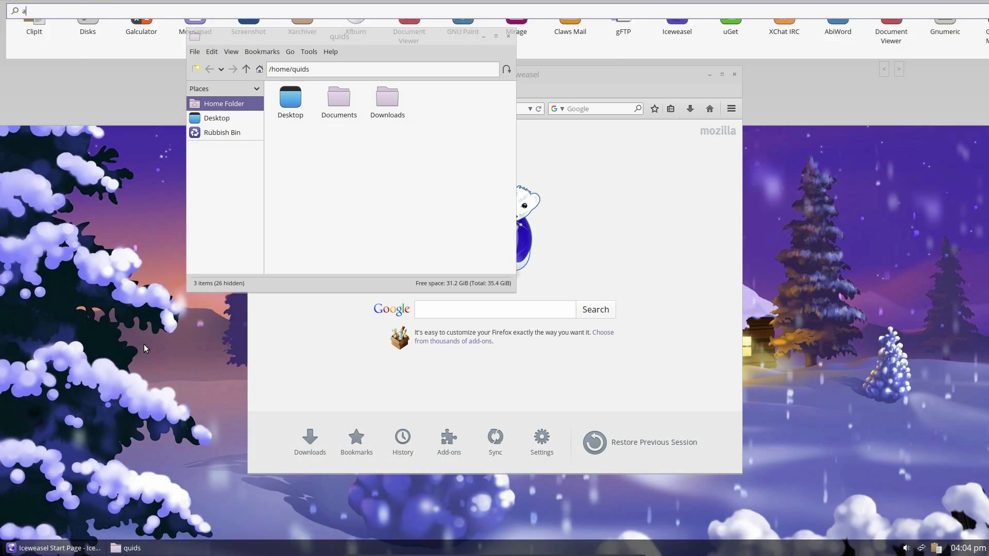
pyautogui.write('abit')
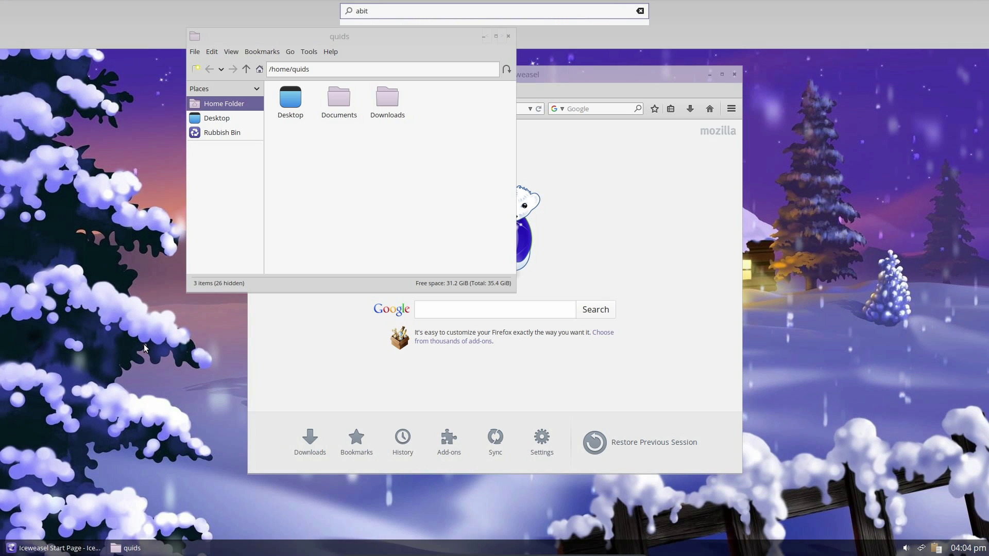
pyautogui.press('BackSpace')
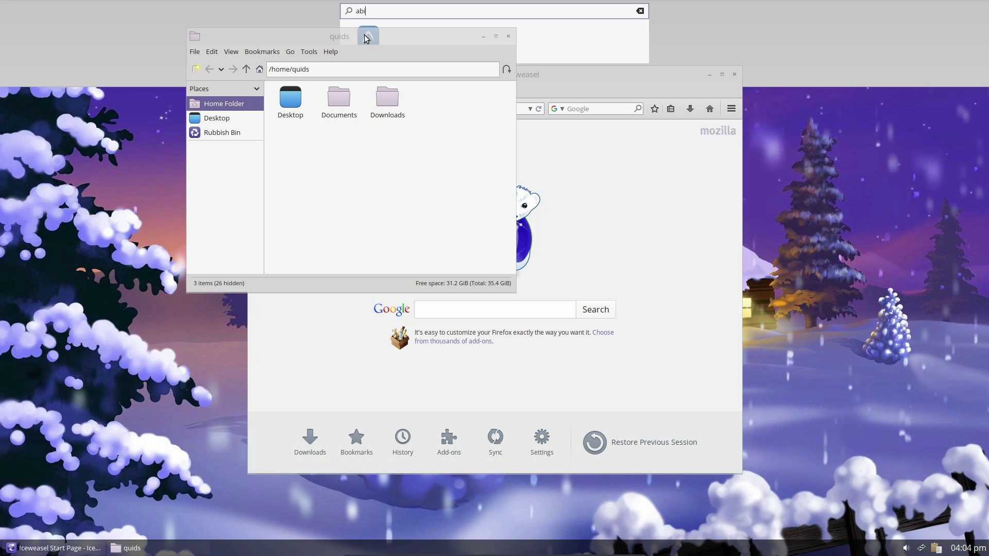
pyautogui.click(369, 35)
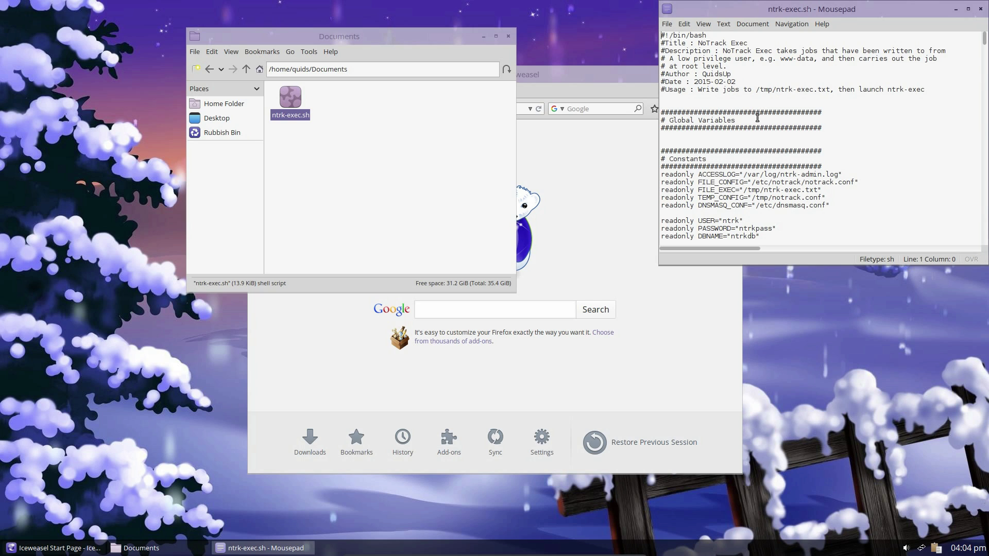
# - Scroll through ntrk-exec.sh, close Mousepad, and go up to the home folder
pyautogui.scroll(-5, 757, 118)
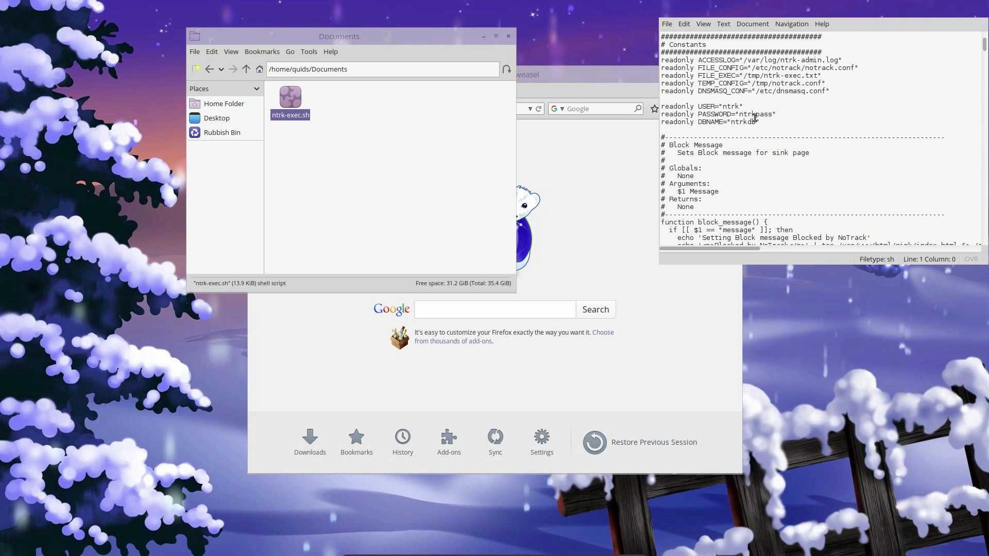
pyautogui.scroll(-15, 754, 118)
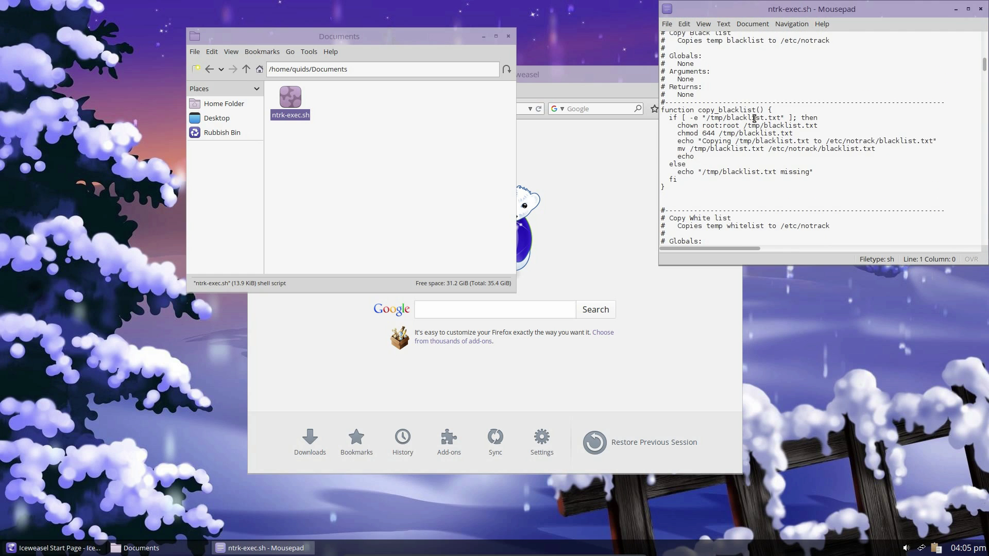
pyautogui.scroll(-3, 754, 118)
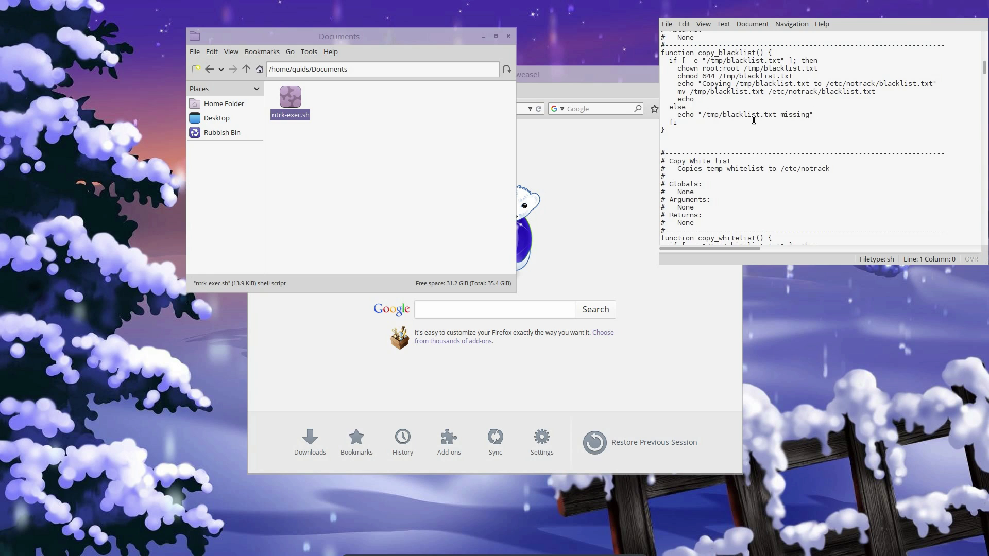
pyautogui.scroll(-4, 753, 119)
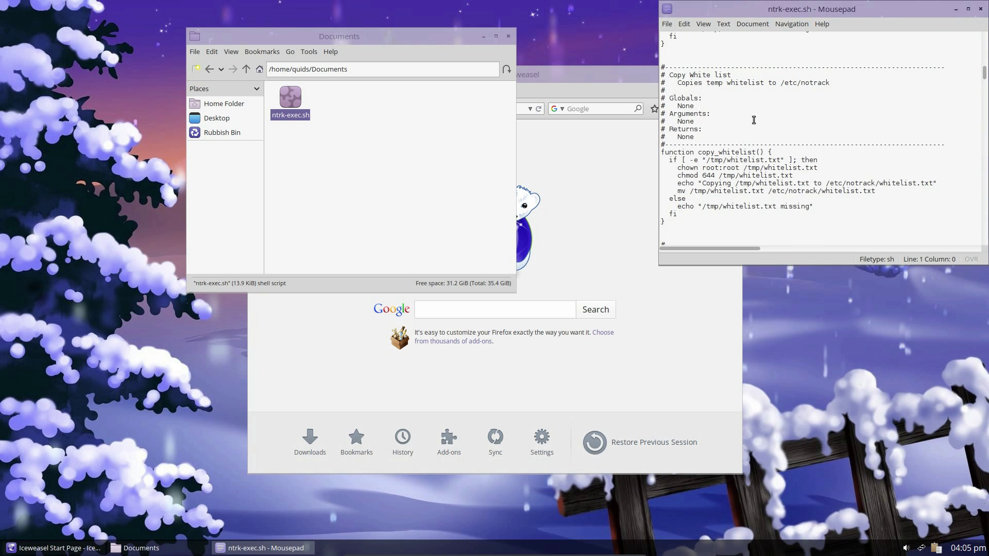
pyautogui.click(980, 10)
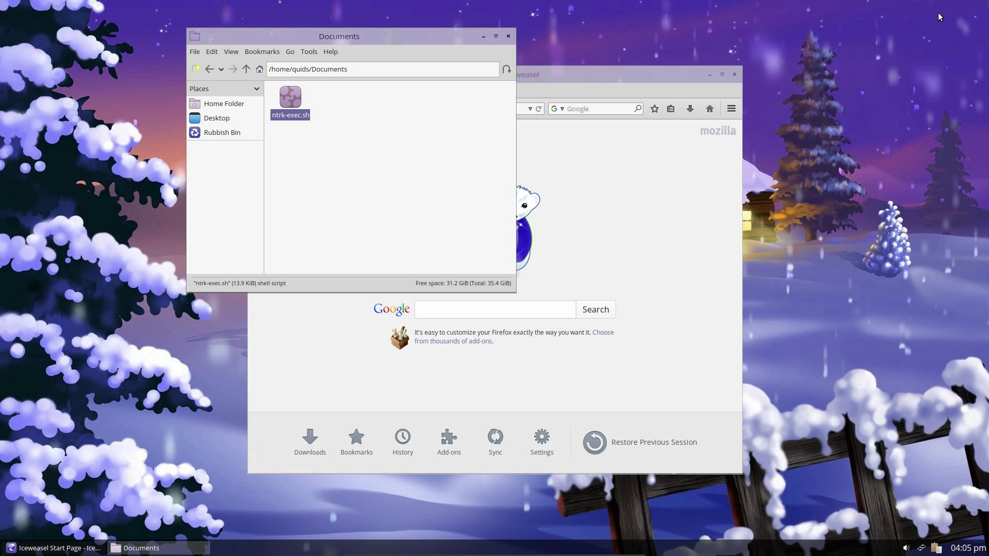
pyautogui.click(246, 69)
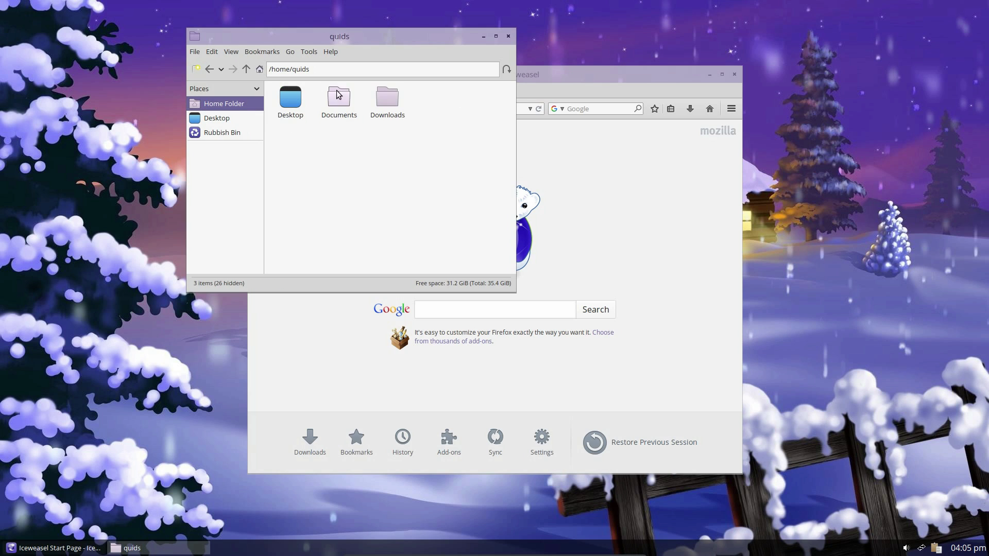
# - Open Cabin in the woods.jpg from Downloads in the browser, then move the browser aside
pyautogui.doubleClick(388, 98)
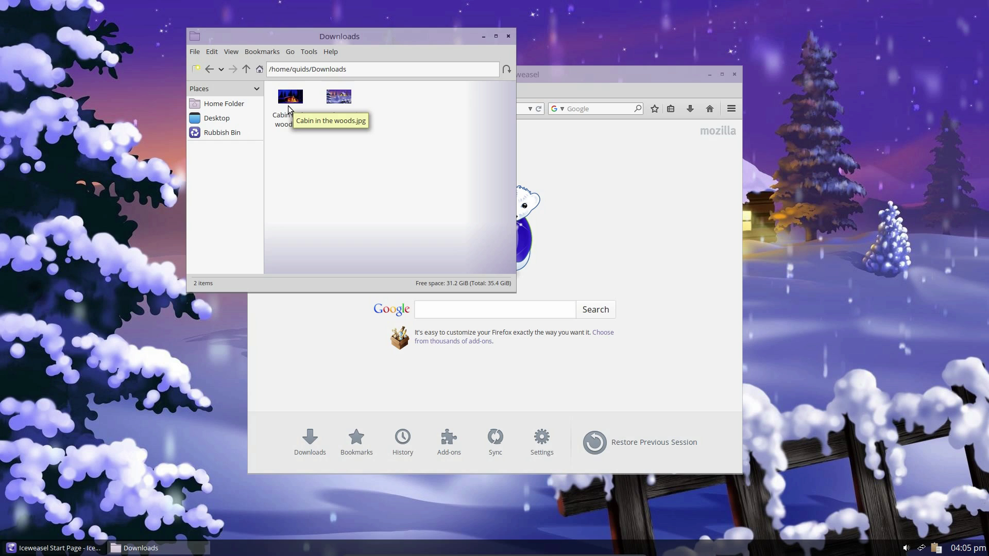
pyautogui.doubleClick(289, 107)
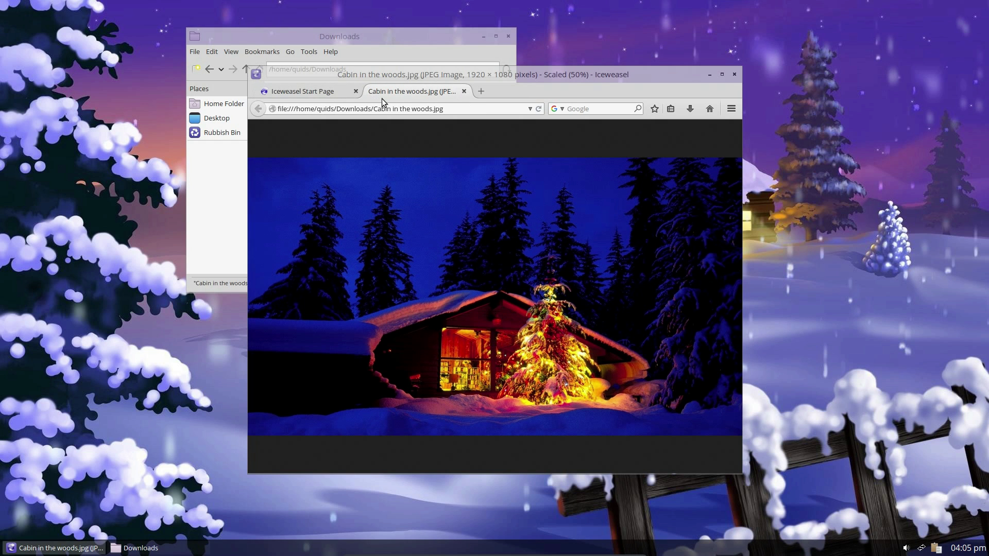
pyautogui.moveTo(317, 74); pyautogui.dragTo(462, 115)
# - Open the cabin image in Mirage, maximise it, look at the Edit menu, then close Mirage
pyautogui.rightClick(286, 103)
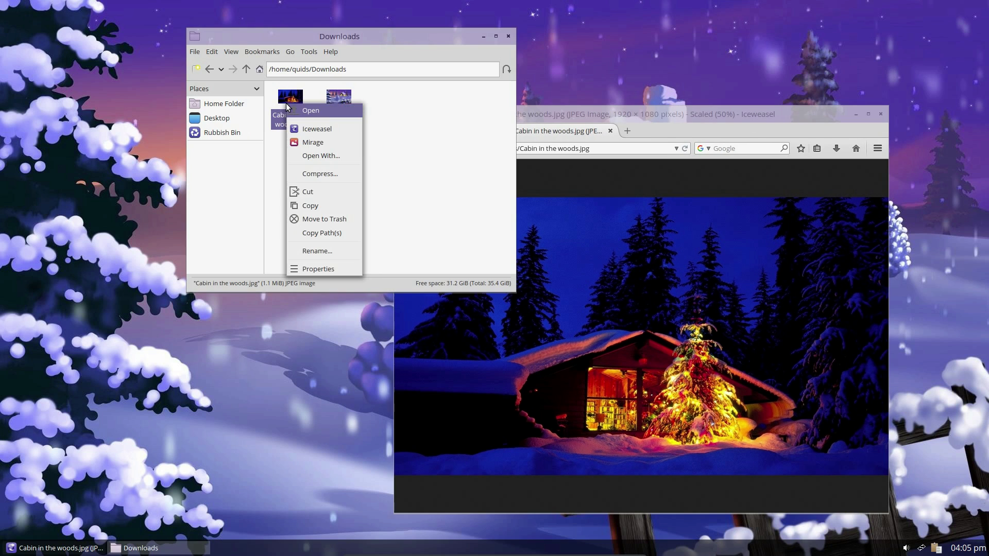
pyautogui.click(326, 143)
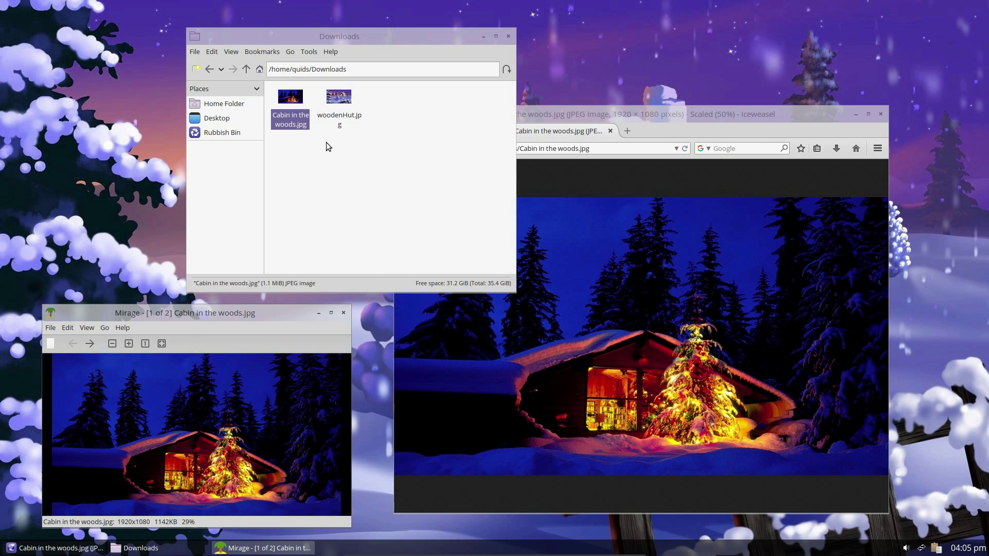
pyautogui.doubleClick(190, 315)
pyautogui.click(24, 24)
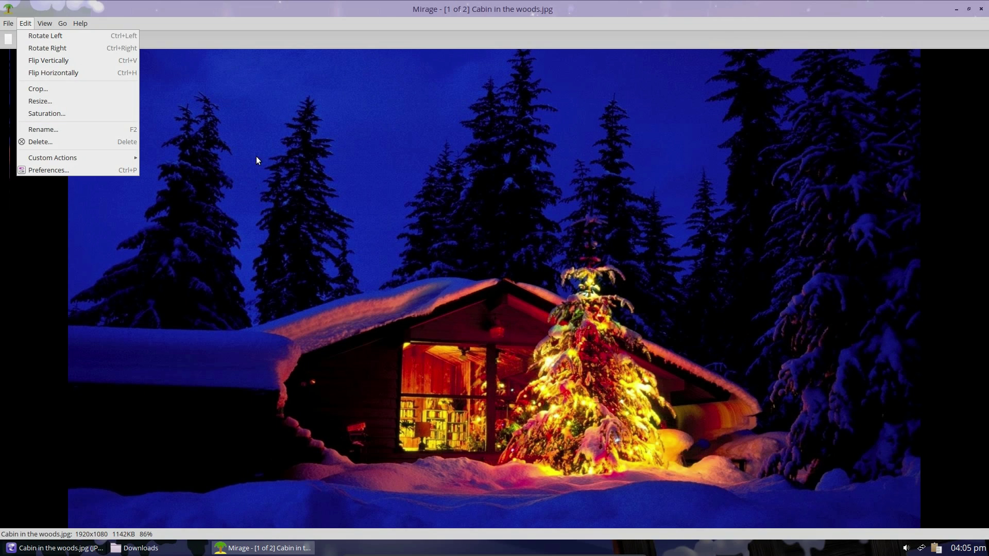
pyautogui.click(296, 172)
pyautogui.click(982, 10)
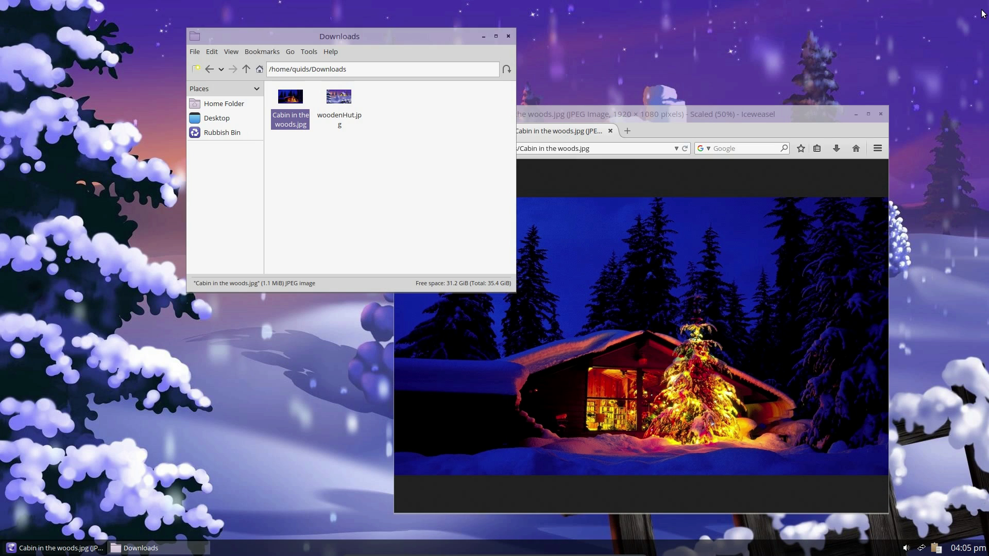
# - Launch GNOME MPlayer from the desktop menu's Applications > Sound & Video submenu
pyautogui.rightClick(73, 196)
pyautogui.moveTo(110, 262)
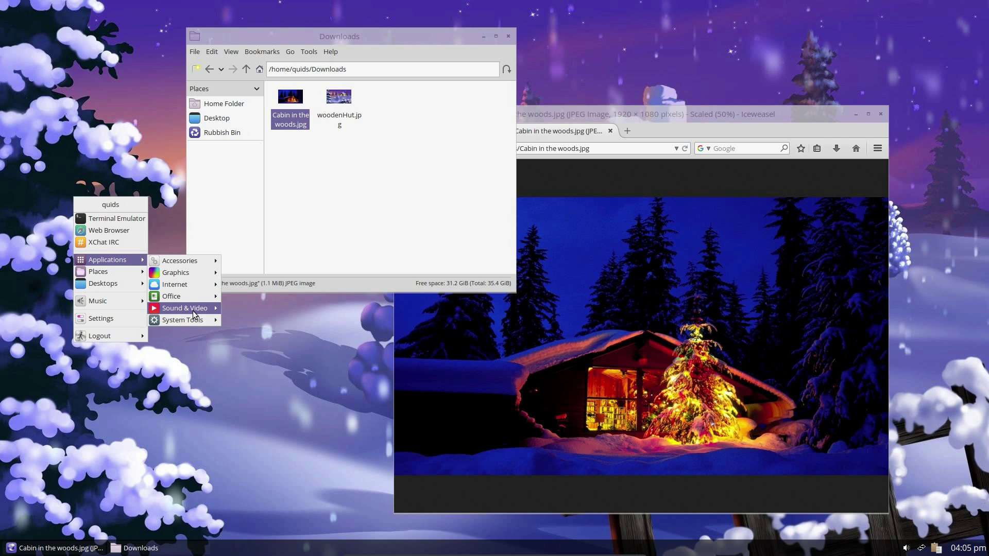
pyautogui.moveTo(195, 314)
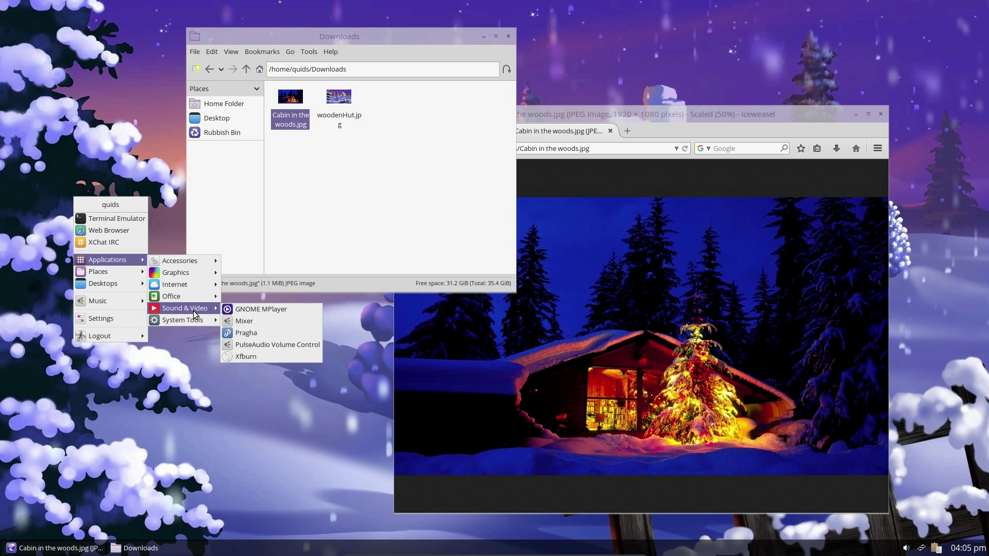
pyautogui.click(238, 309)
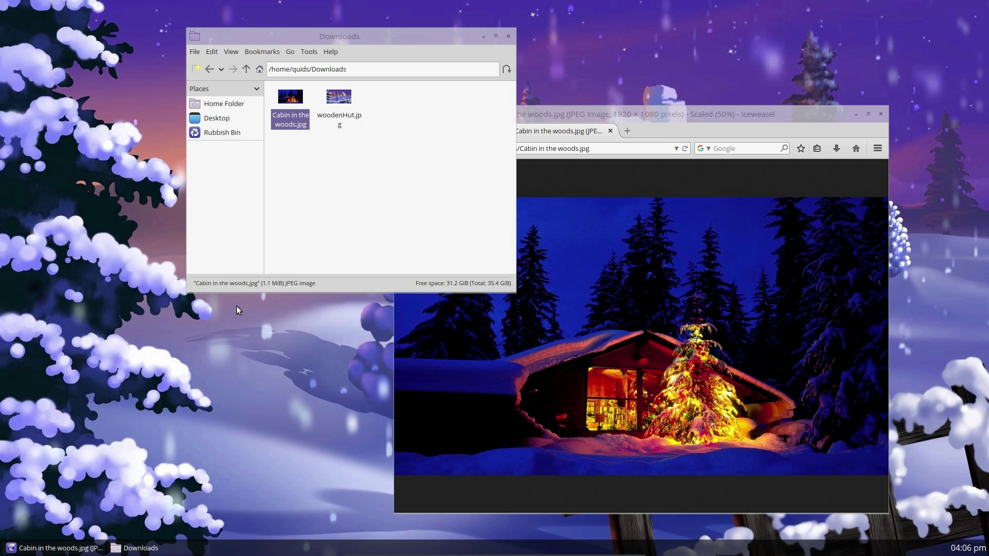
# - Browse the desktop menu's logout options, then close the menu without choosing anything
pyautogui.rightClick(253, 554)
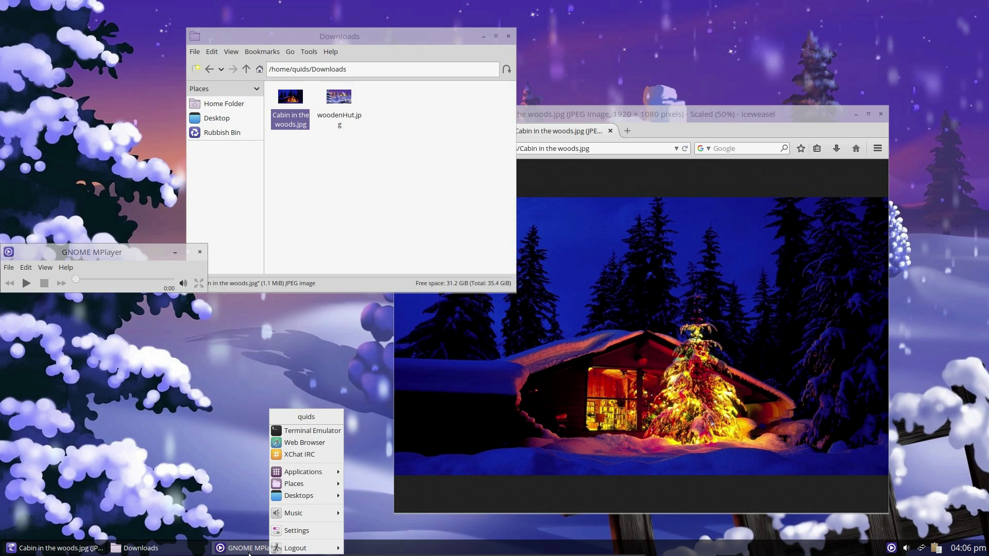
pyautogui.click(246, 550)
pyautogui.rightClick(244, 547)
pyautogui.moveTo(250, 546)
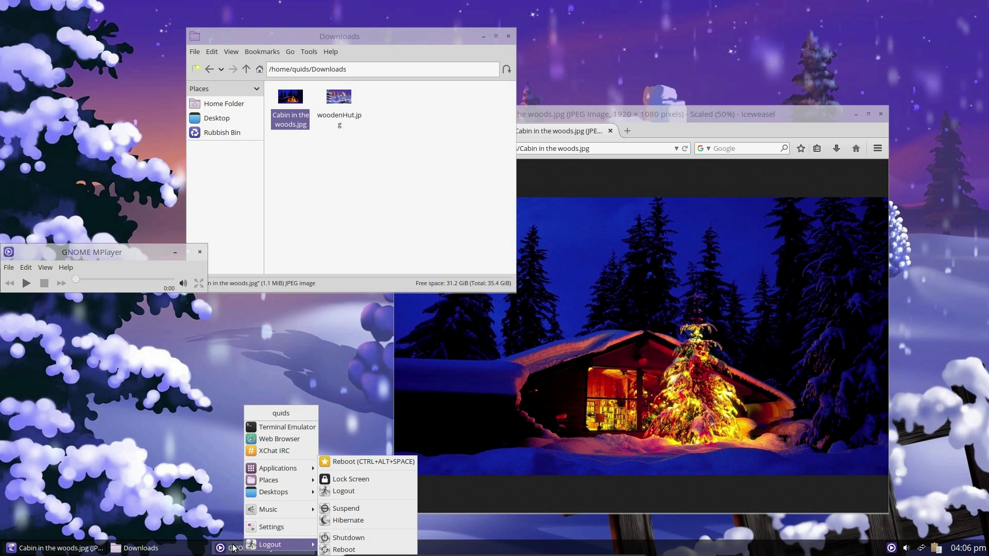
pyautogui.click(174, 438)
# - Hide the GNOME MPlayer window via its tray icon and check its playback options
pyautogui.click(890, 548)
pyautogui.rightClick(891, 547)
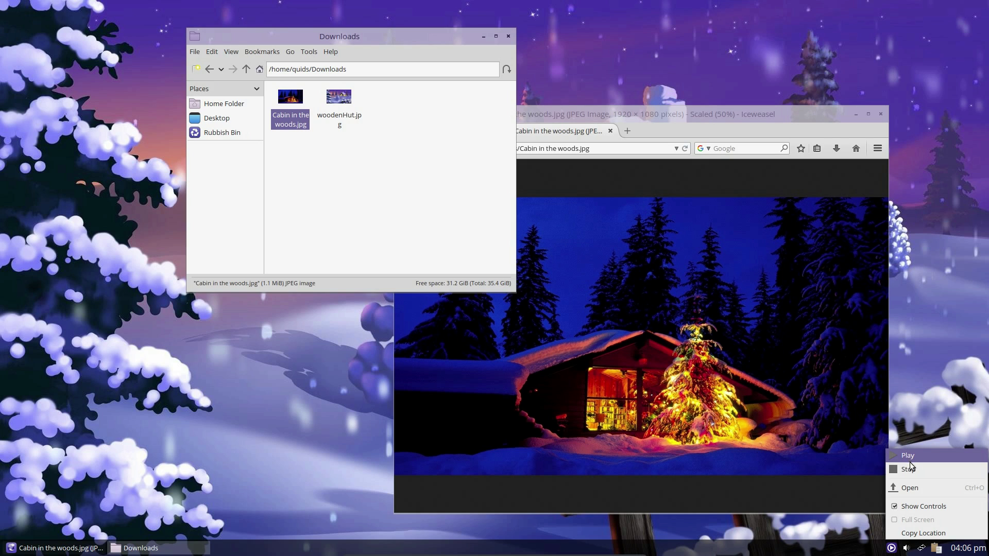
pyautogui.click(863, 524)
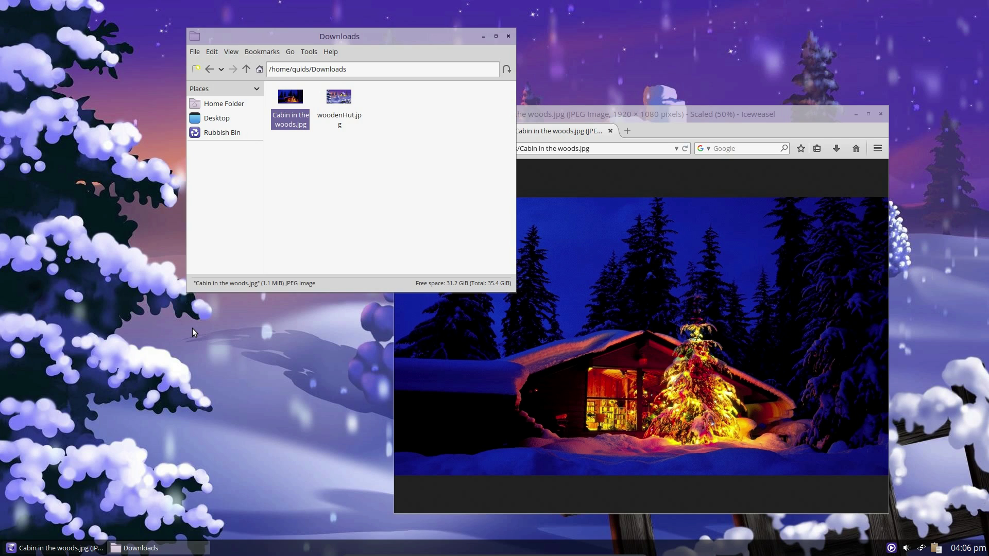
pyautogui.rightClick(118, 470)
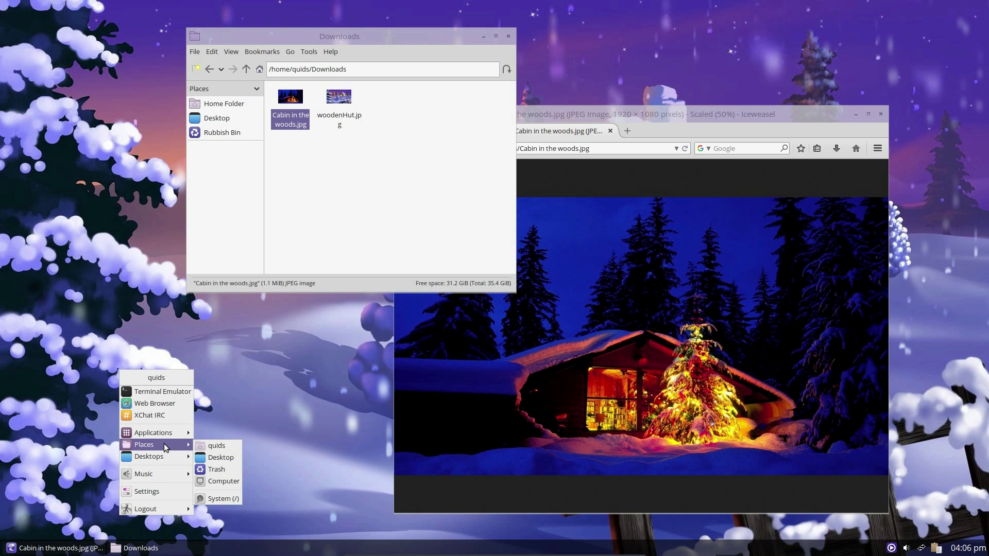
pyautogui.moveTo(224, 452)
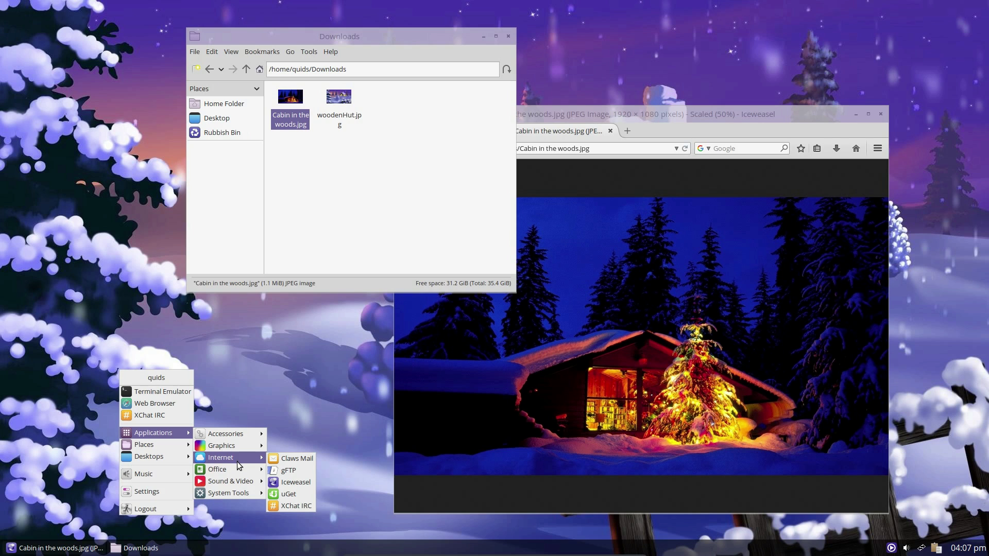
pyautogui.moveTo(243, 495)
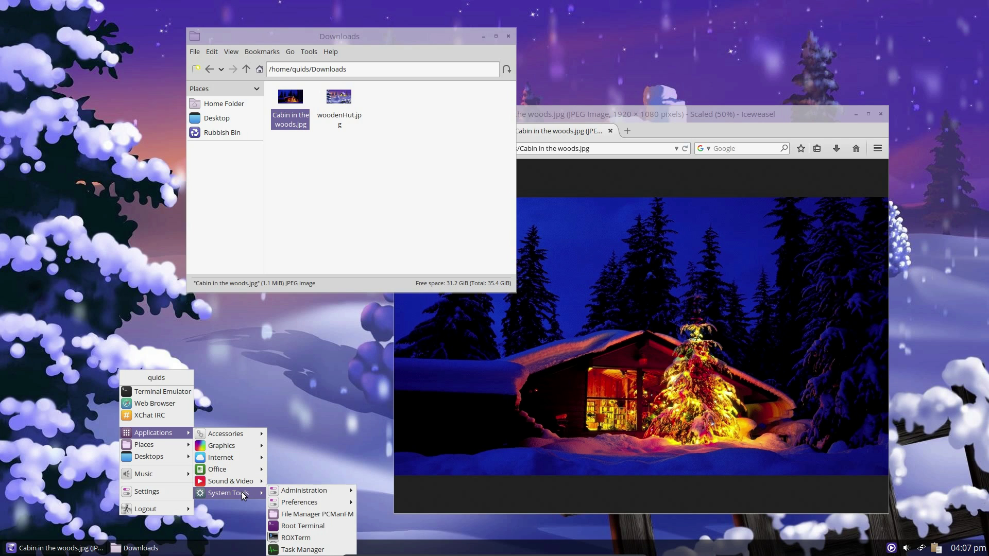
pyautogui.moveTo(335, 489)
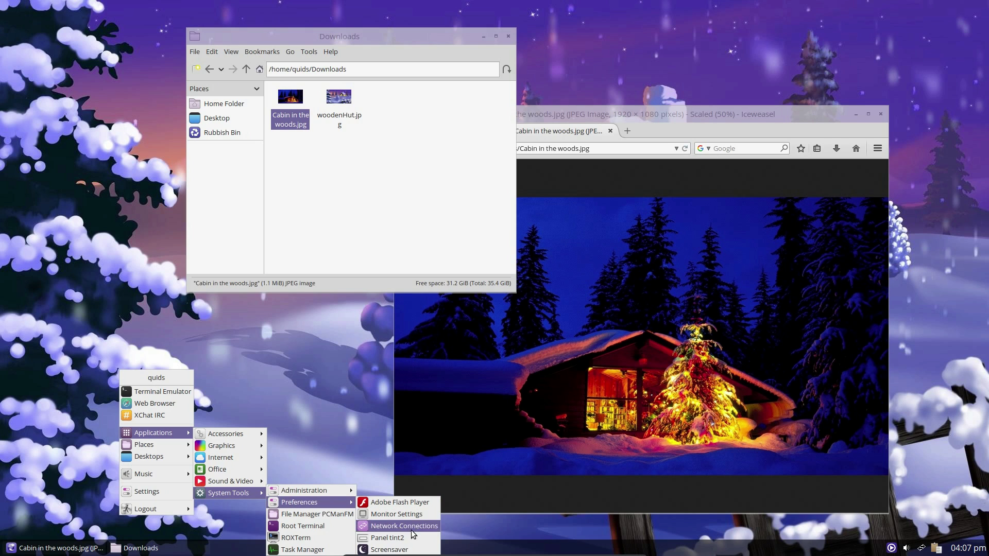
pyautogui.click(344, 550)
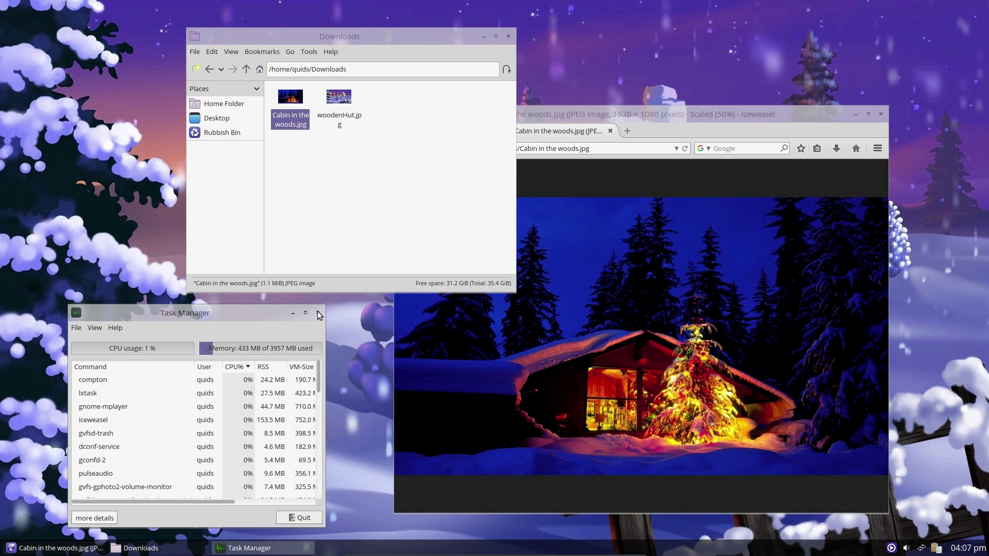
pyautogui.click(320, 315)
pyautogui.rightClick(271, 307)
pyautogui.moveTo(305, 412)
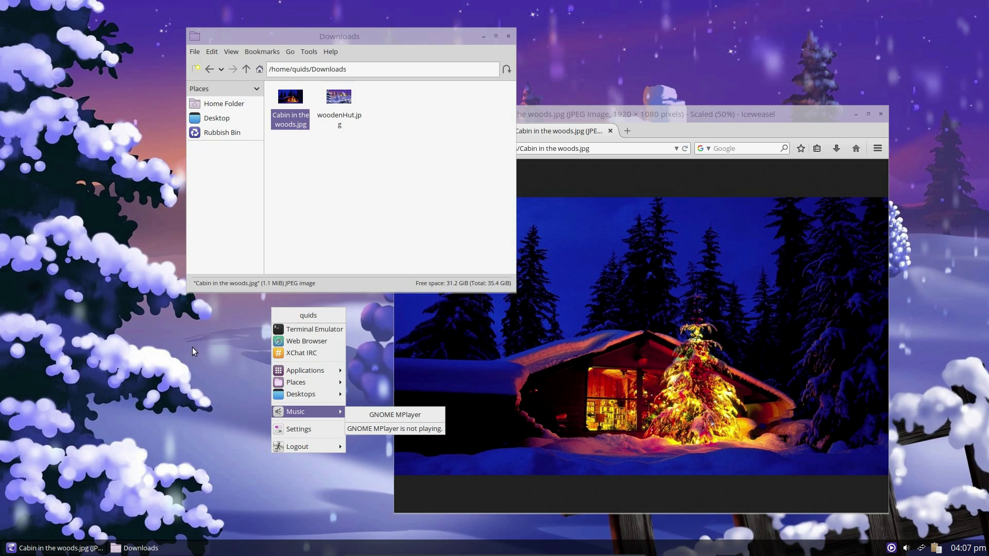
pyautogui.click(236, 330)
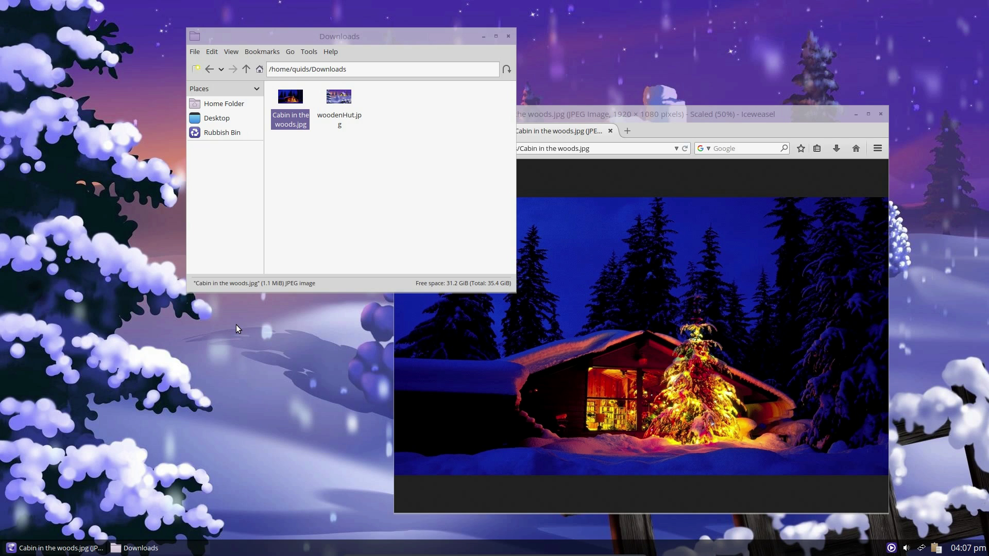